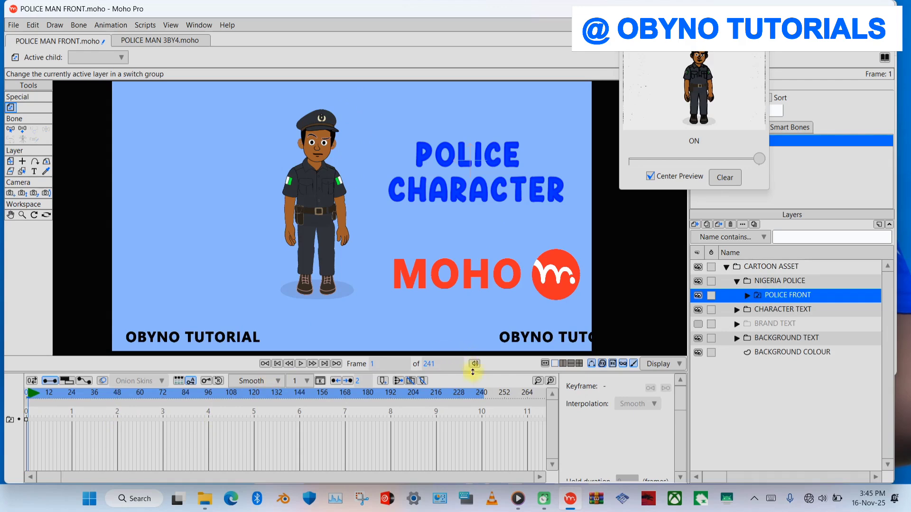
- At frame 240, enlarge the POLICE FRONT layer to about 201.4% and reposition it so the officer's upper body fills the frame
left_click(481, 394)
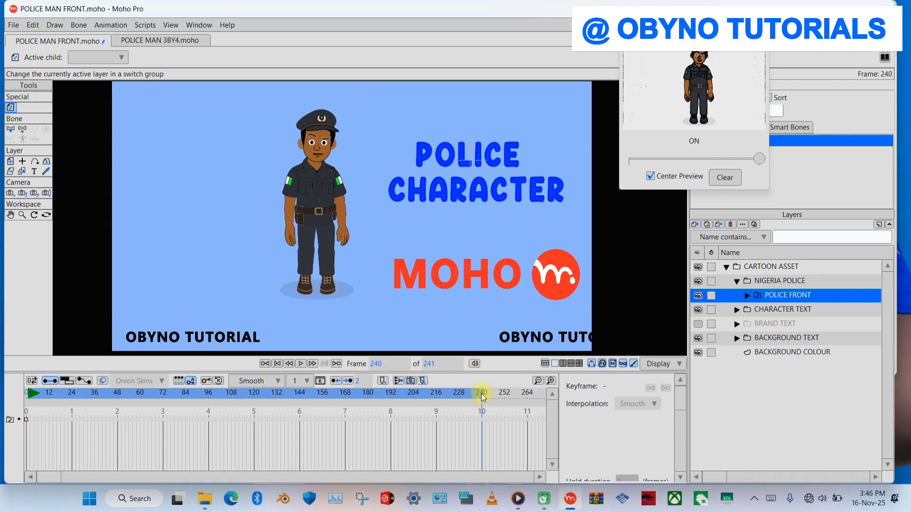
left_click(10, 161)
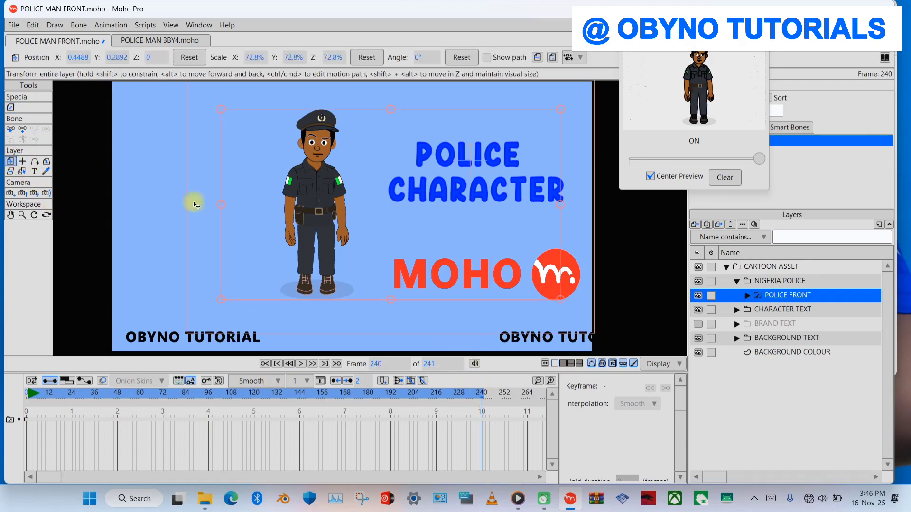
left_click_drag(561, 301, 600, 342)
left_click_drag(318, 276, 480, 332)
left_click_drag(230, 152, 91, 119)
left_click_drag(358, 295, 377, 287)
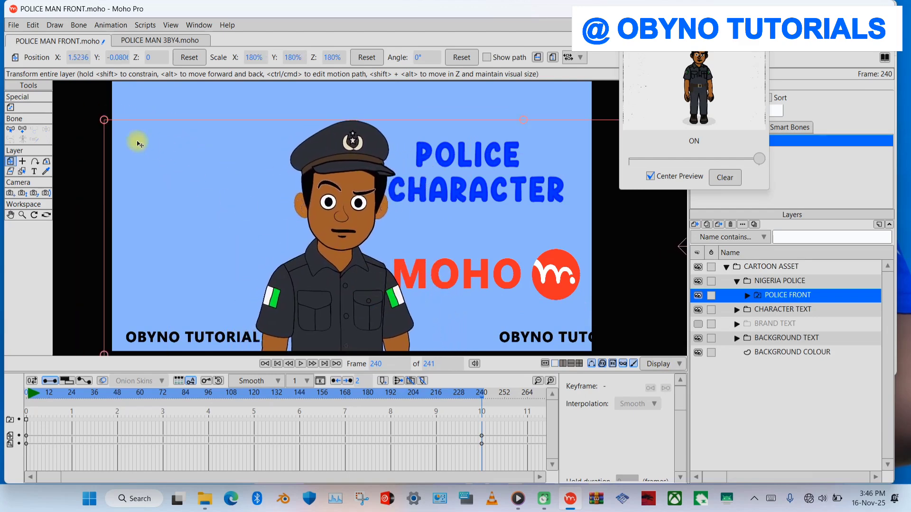
left_click_drag(102, 120, 52, 101)
left_click_drag(343, 267, 400, 277)
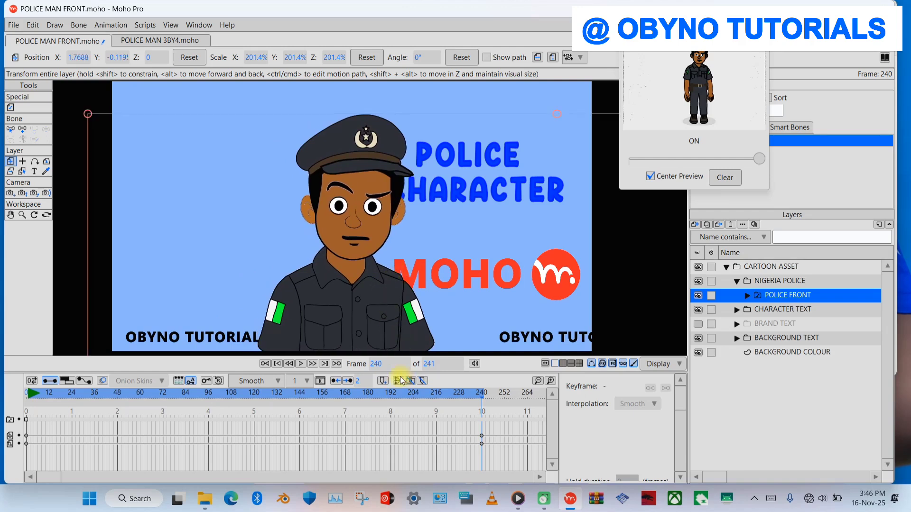
- Play the character's scaling animation from the start, stop it and return to frame 0
left_click(280, 364)
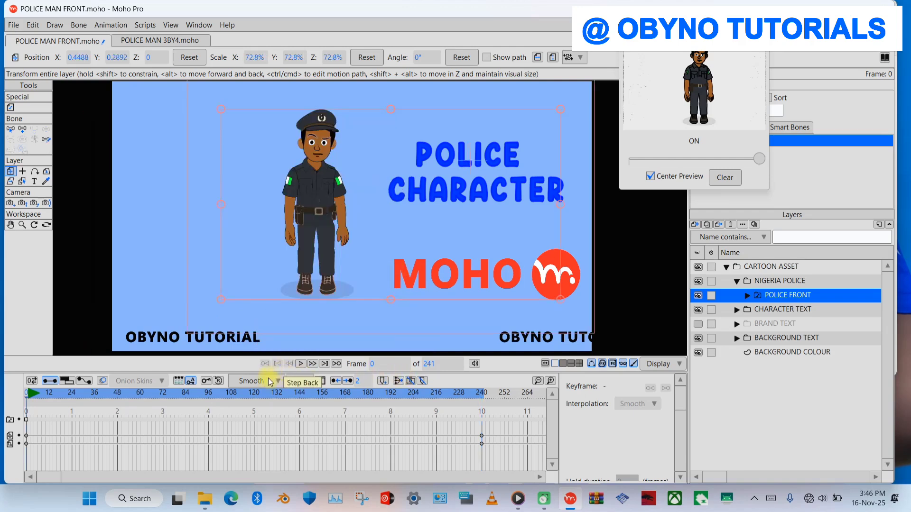
key("space")
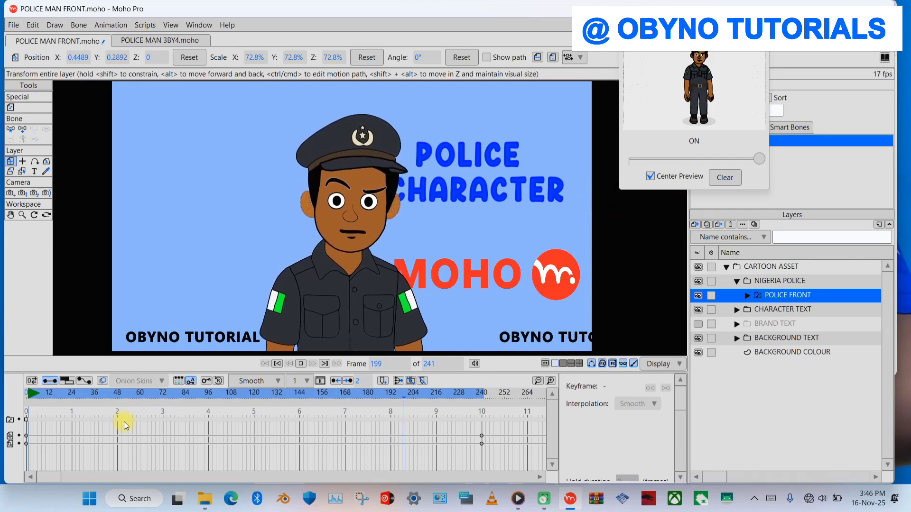
key("space")
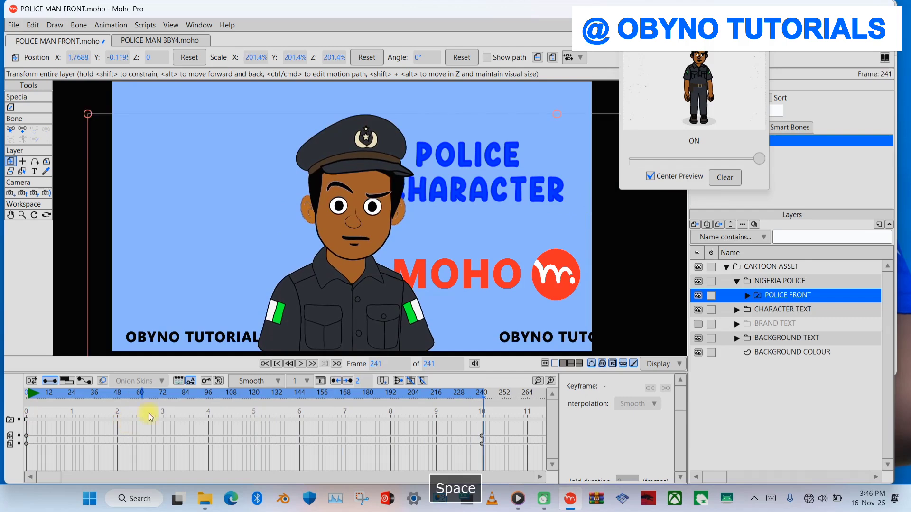
left_click(264, 363)
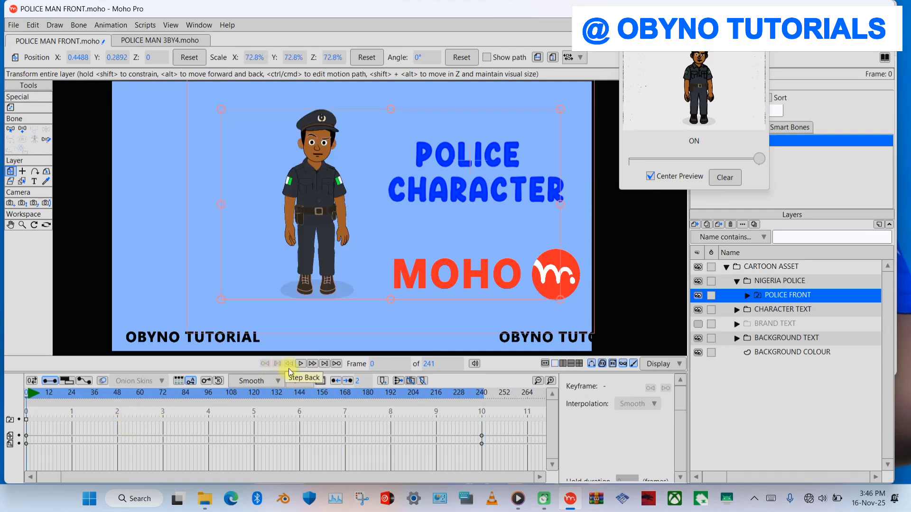
- Select the ON bone layer inside POLICE FRONT, open its F WALK action for editing and briefly preview it
left_click_drag(692, 22, 632, 8)
left_click(747, 296)
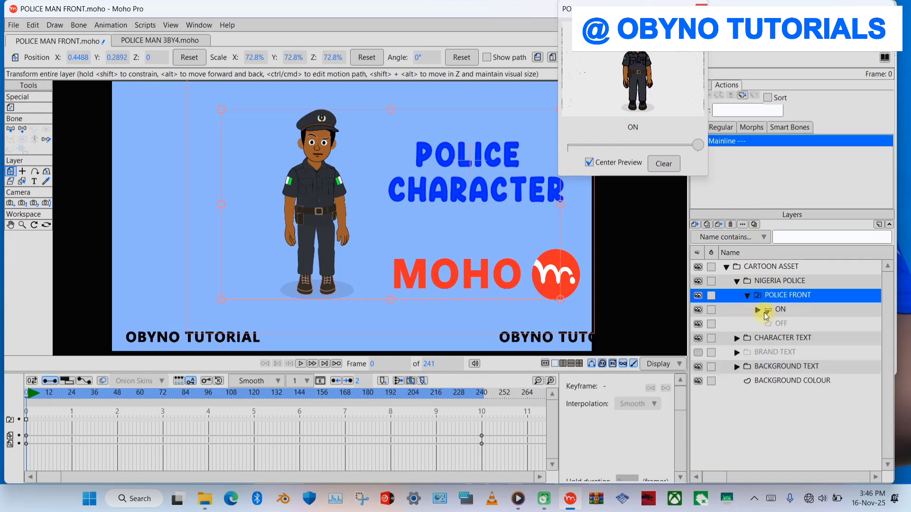
left_click(775, 309)
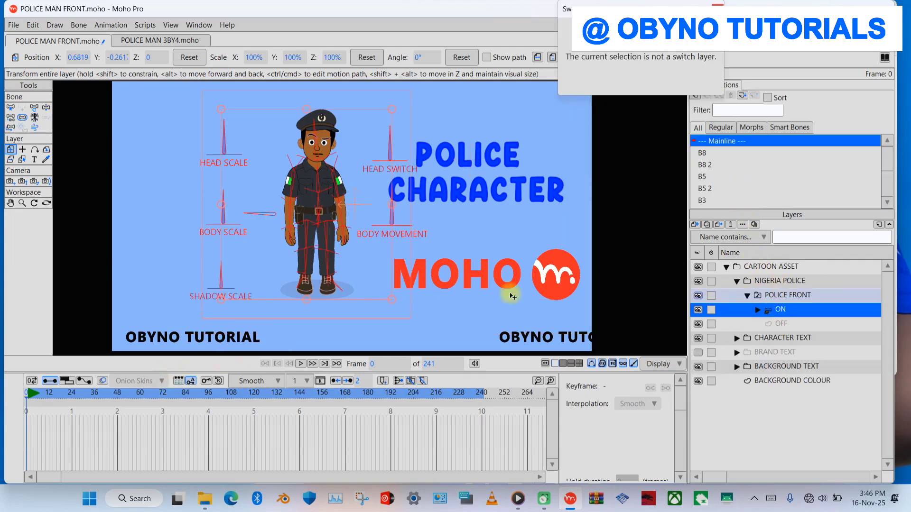
left_click_drag(885, 167, 885, 185)
left_click(725, 206)
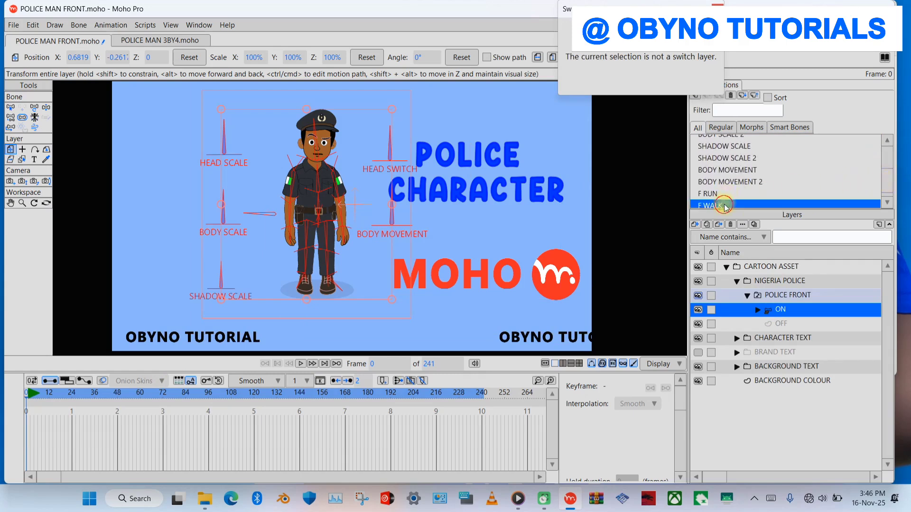
left_click(889, 188)
left_click_drag(676, 9, 646, 9)
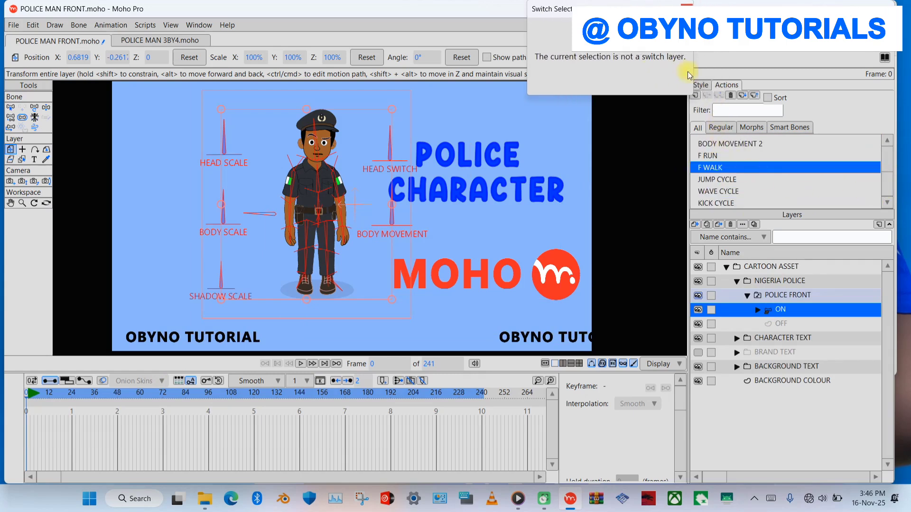
double_click(714, 168)
key("space")
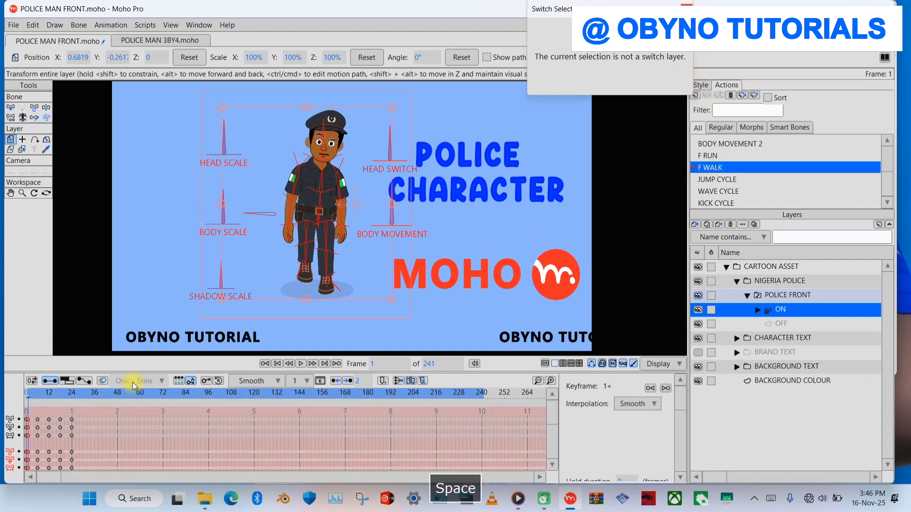
key("space")
- Copy all keyframes of the F WALK action's walk cycle, from frame 0 to 24
left_click_drag(92, 434, 7, 416)
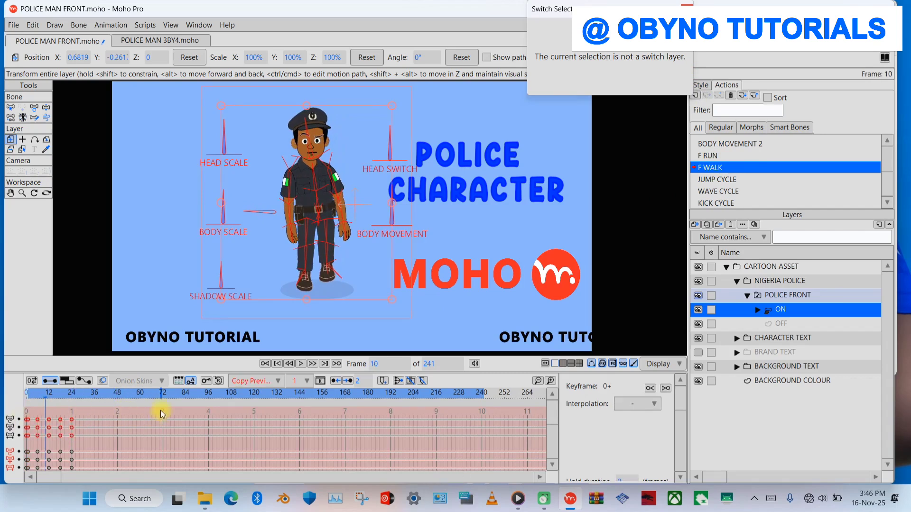
key("space")
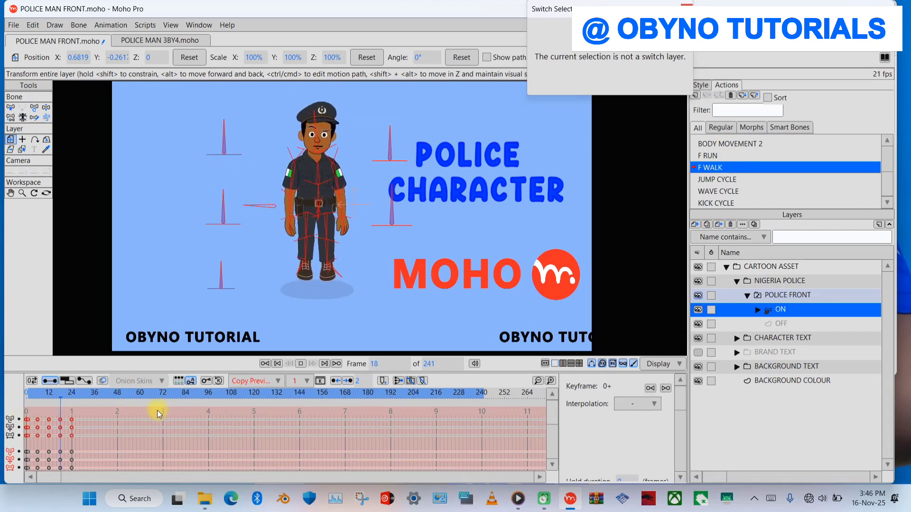
key("ctrl+c")
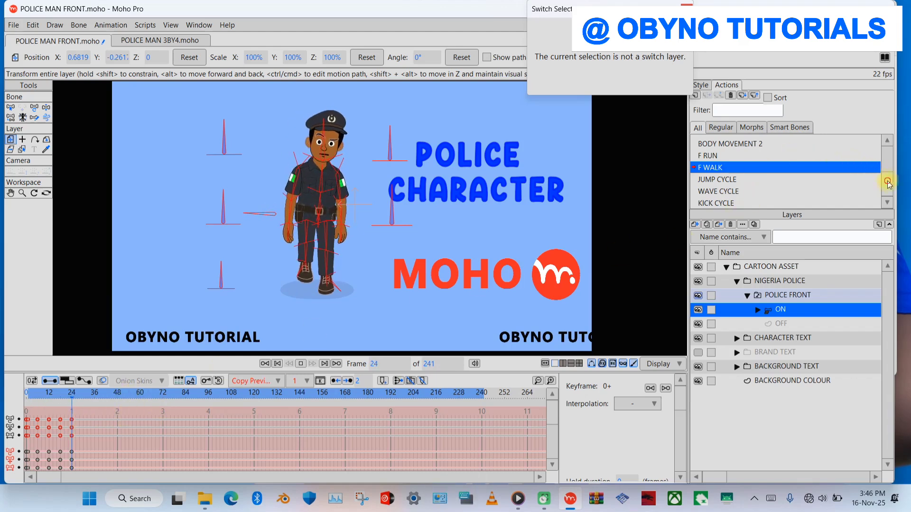
- Return to the Mainline, paste the copied walk keyframes at frame 0 and play the animation to check the walk
scroll(887, 157, "up", 10)
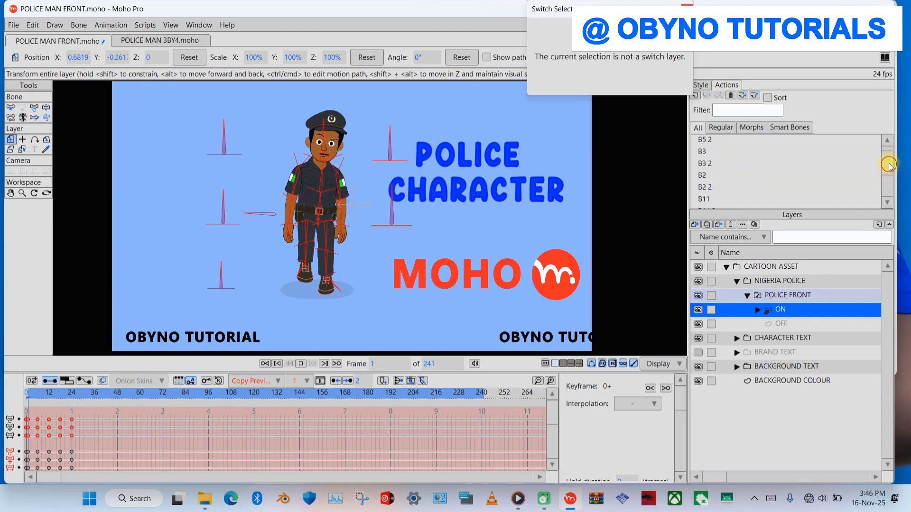
double_click(755, 141)
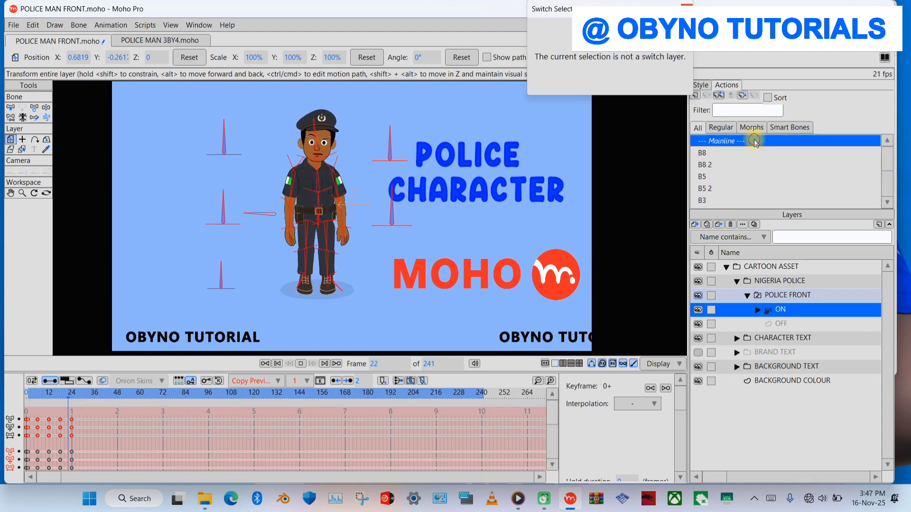
key("space")
key("space")
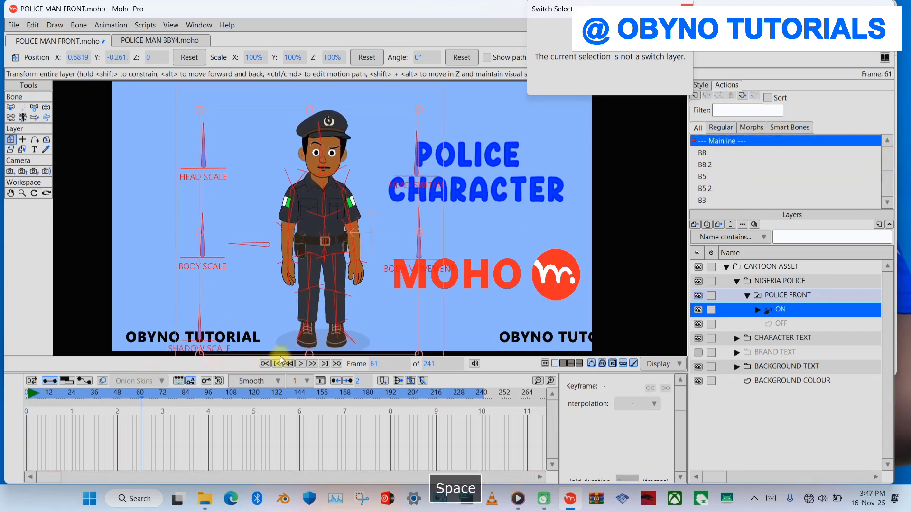
left_click(277, 364)
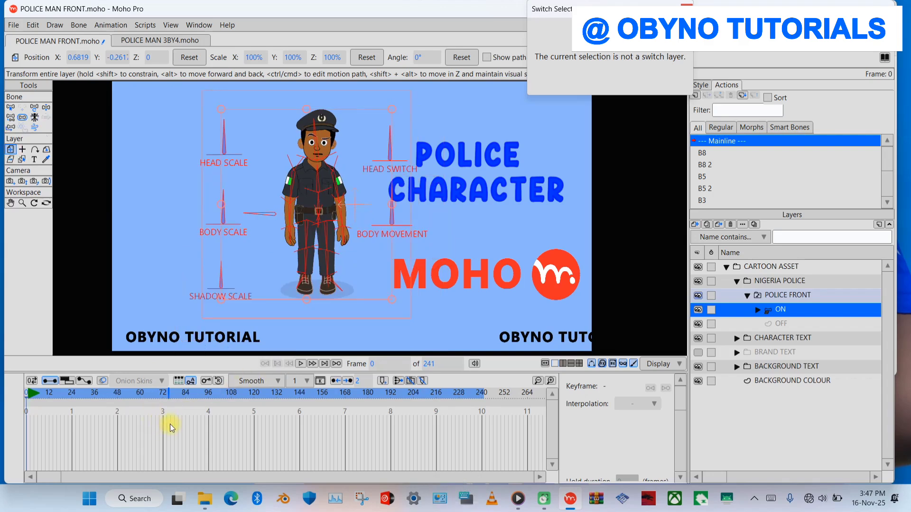
key("ctrl+v")
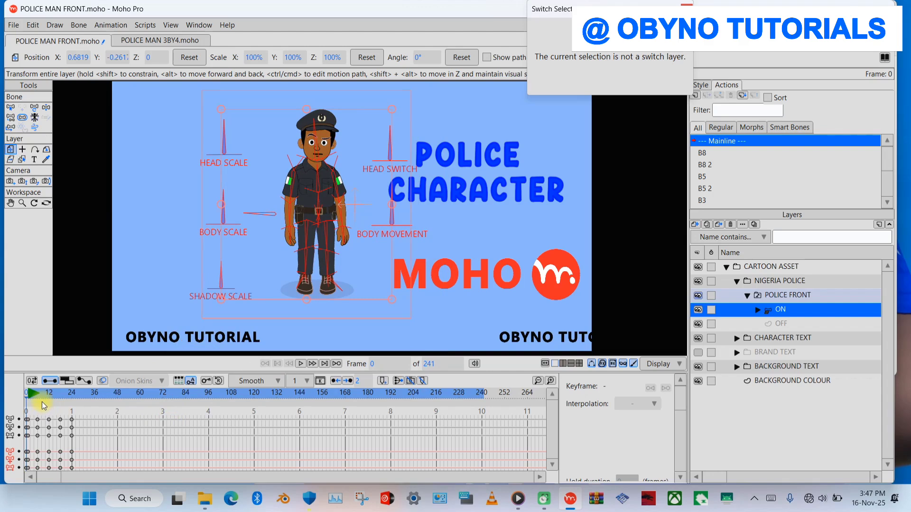
key("space")
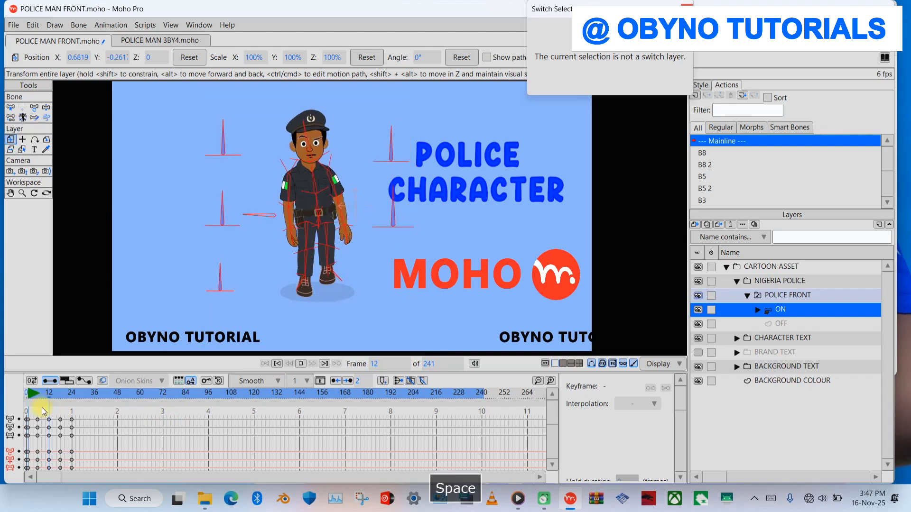
key("space")
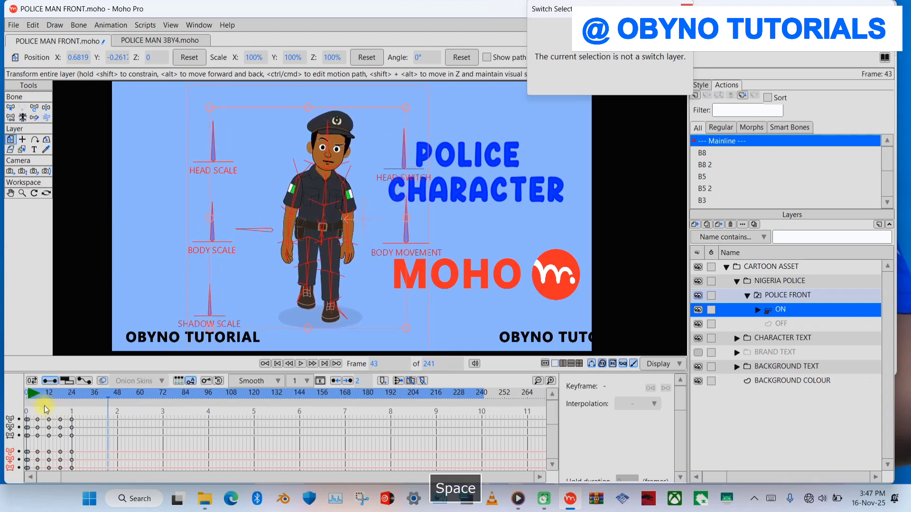
- Copy the pasted walk cycle's keyframes on the Mainline timeline and paste them at frame 25
mouse_move(79, 437)
left_mouse_down()
mouse_move(31, 420)
mouse_move(82, 426)
left_mouse_up()
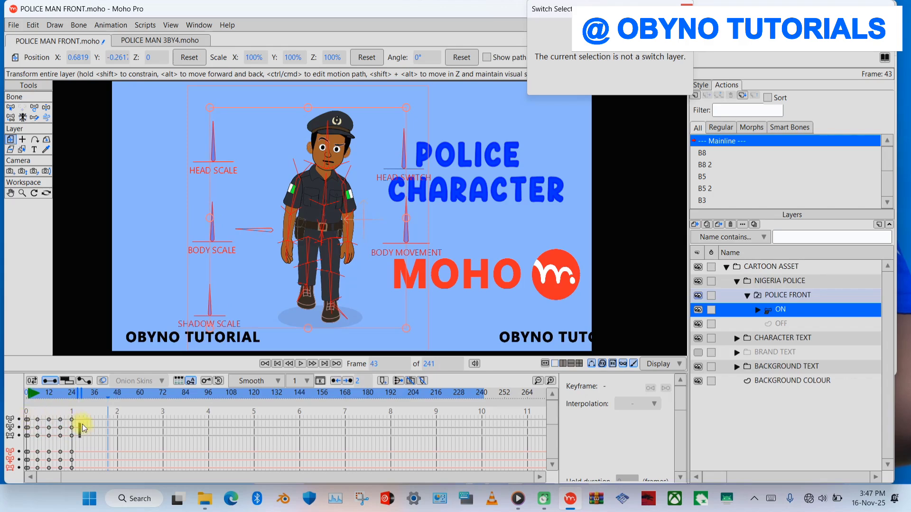
left_click(553, 380)
left_click_drag(138, 442, 30, 409)
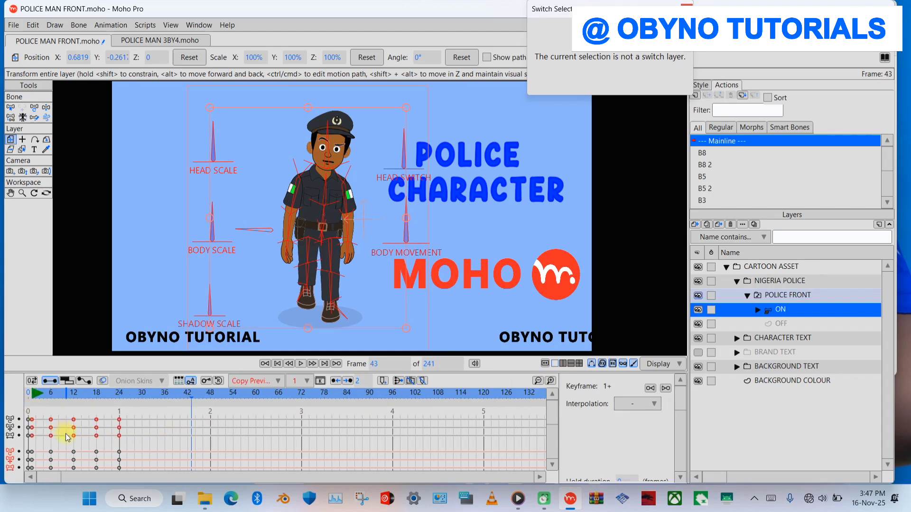
key("ctrl+c")
left_click(119, 393)
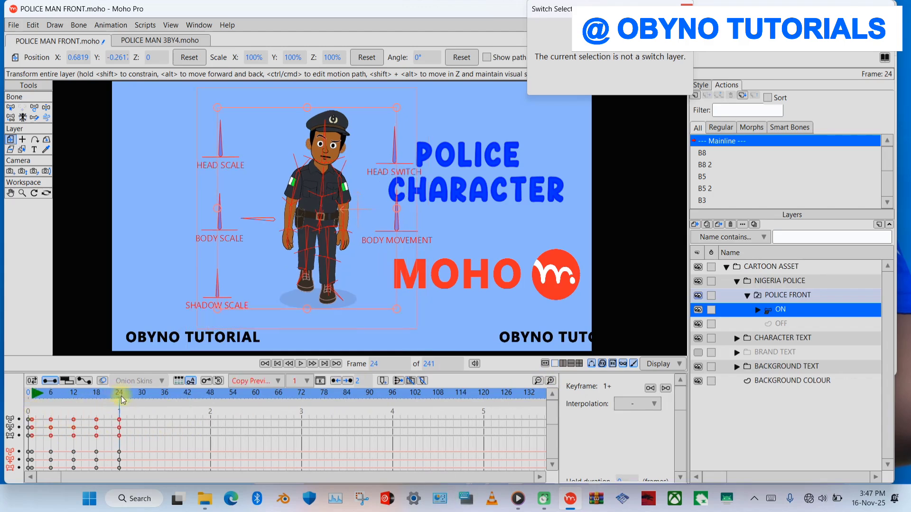
key("Right")
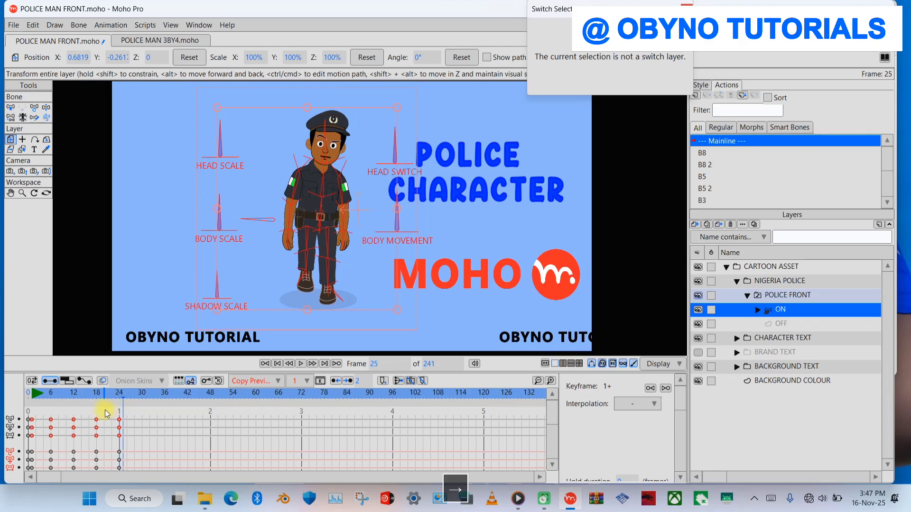
key("ctrl+v")
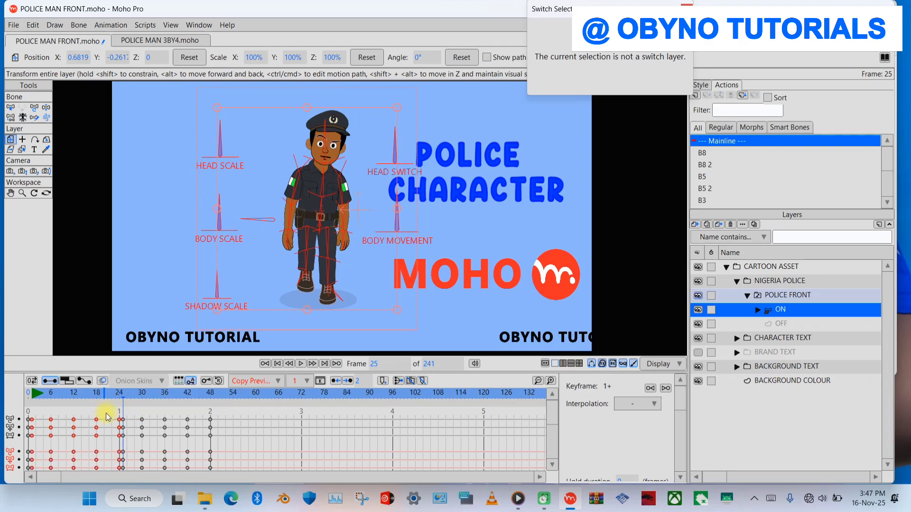
- Repeat the walk cycle by pasting the copied keyframes at frames 49, 73 and 97
left_click(211, 401)
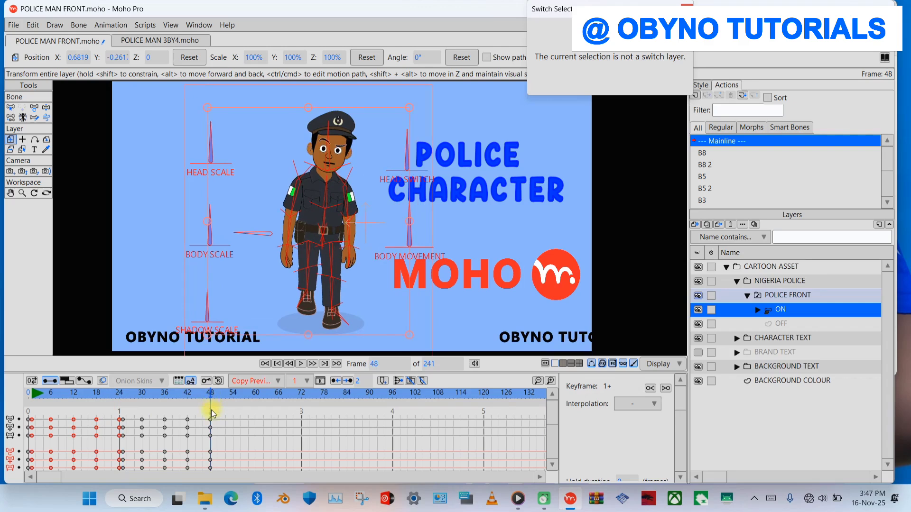
key("Right")
key("ctrl+v")
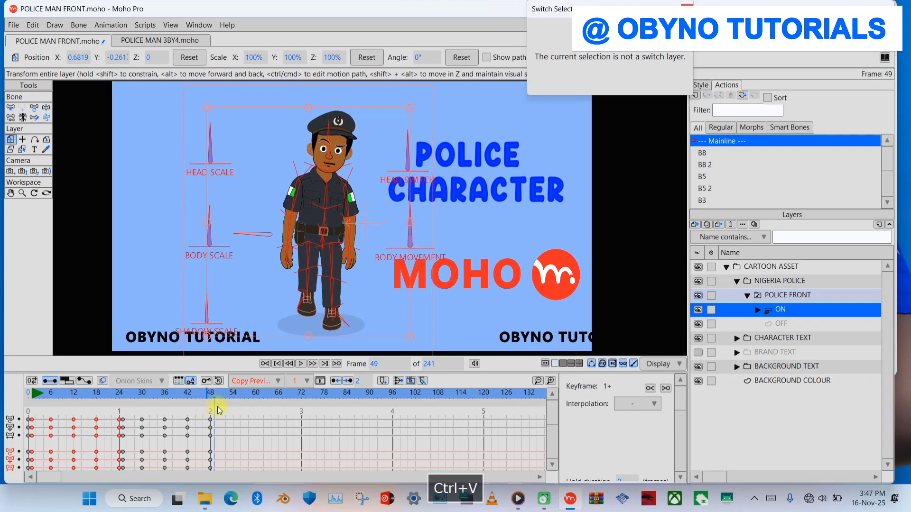
left_click(303, 403)
key("Right")
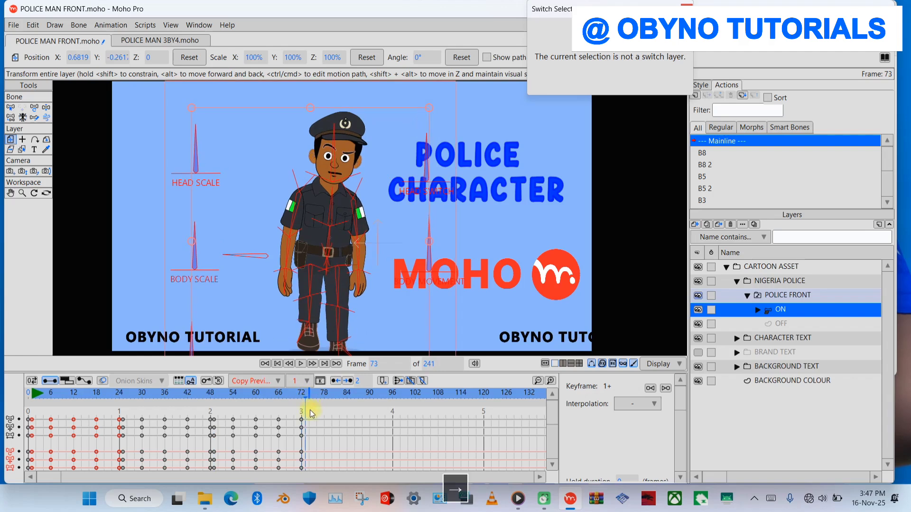
key("ctrl+v")
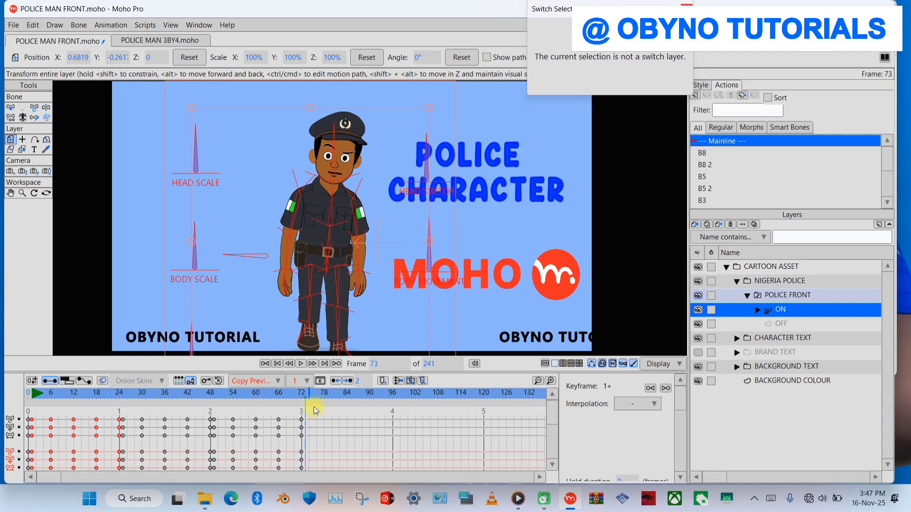
left_click(393, 396)
key("Right")
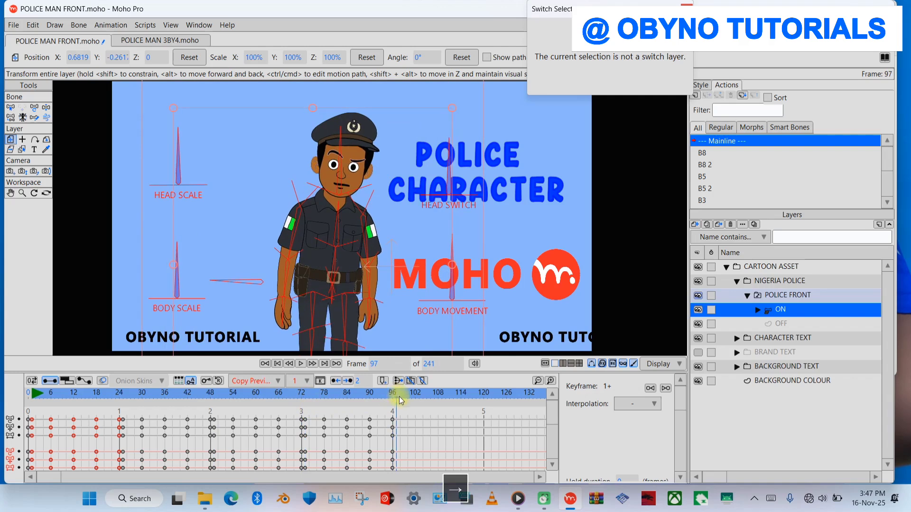
key("ctrl+v")
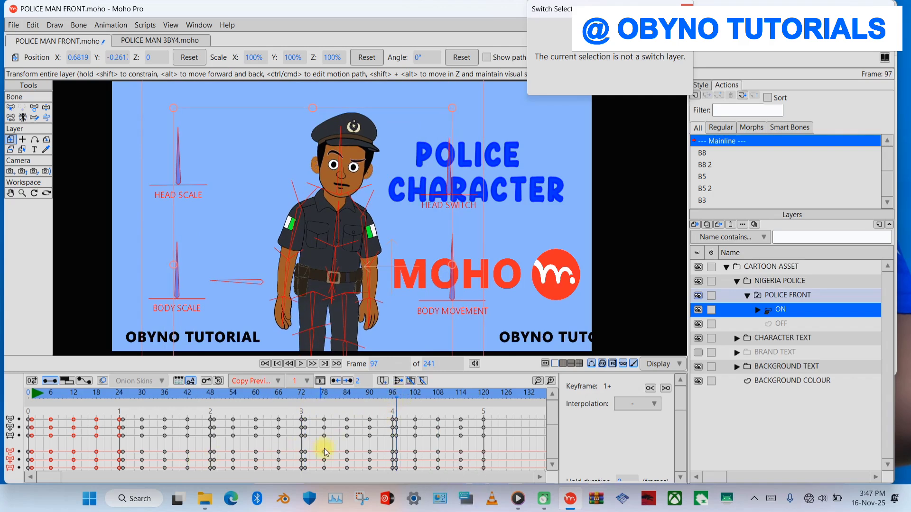
left_click_drag(47, 478, 86, 477)
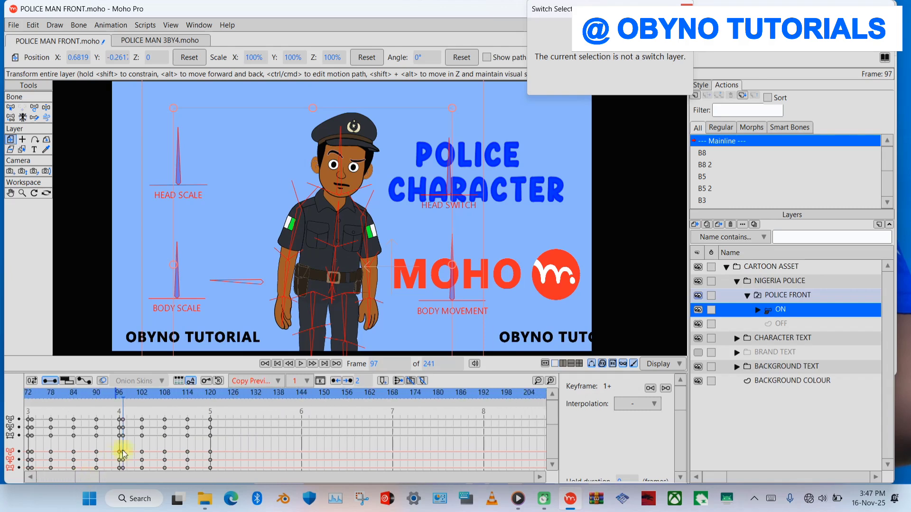
- Repeat the walk cycle by pasting the copied keyframes at frames 121, 145 and 169
left_click(211, 394)
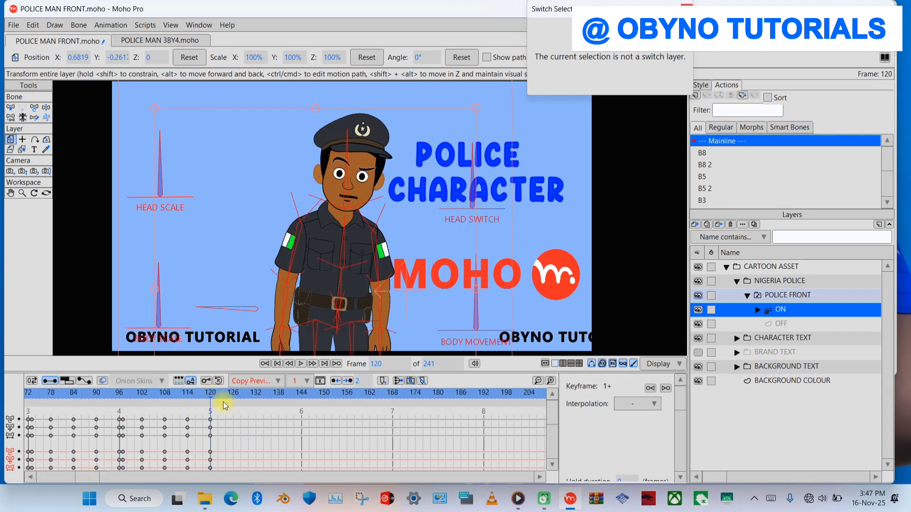
key("Right")
key("ctrl+v")
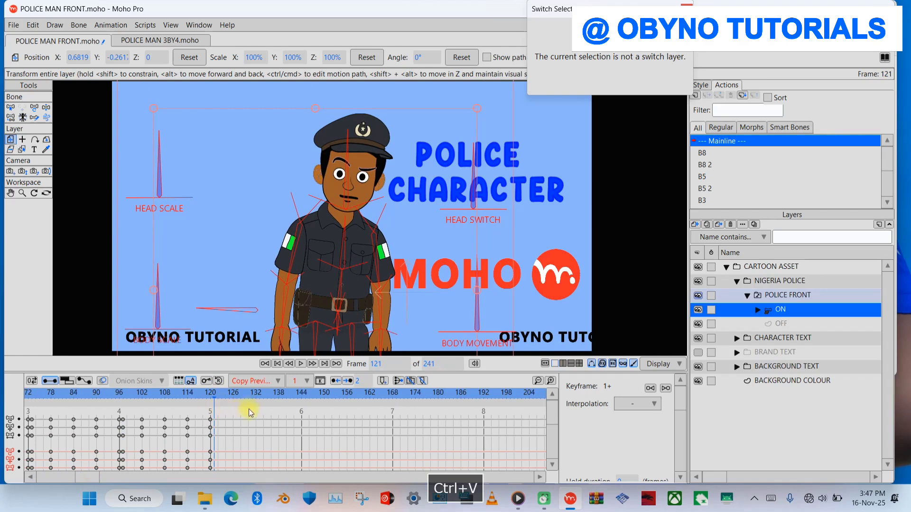
left_click(301, 397)
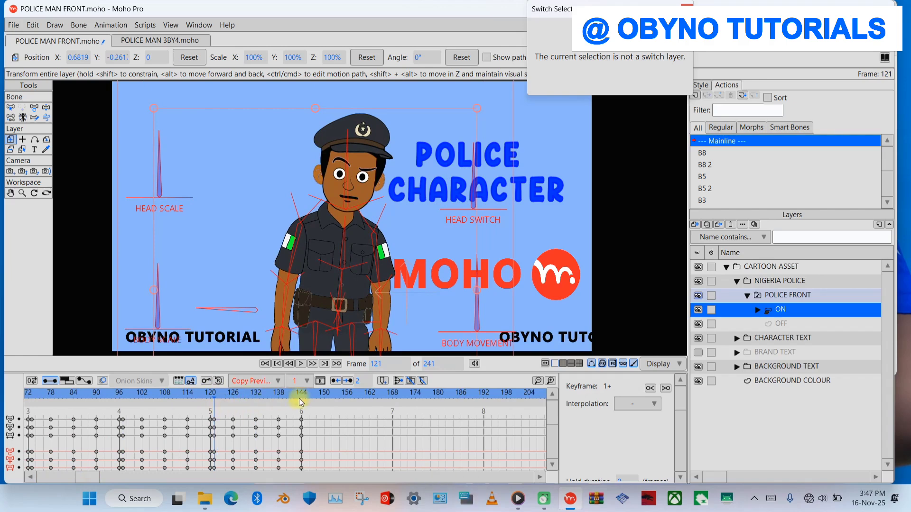
key("Right")
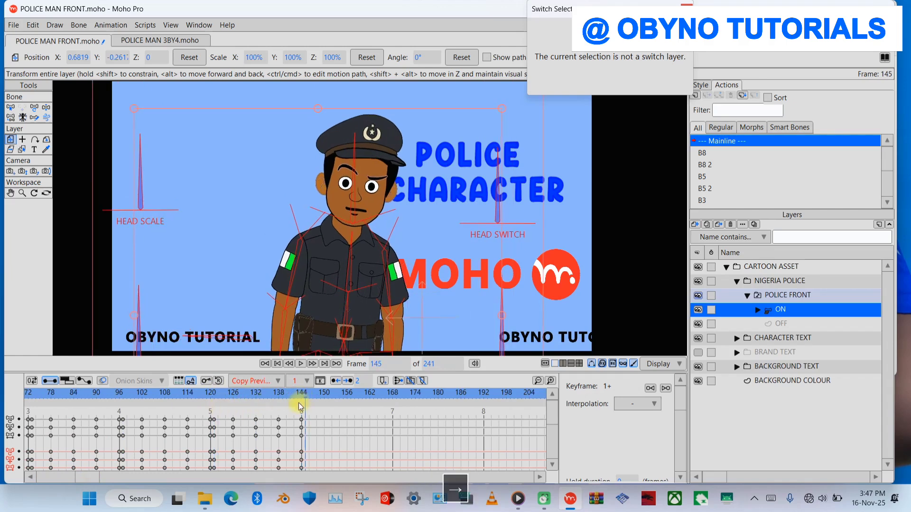
key("ctrl+v")
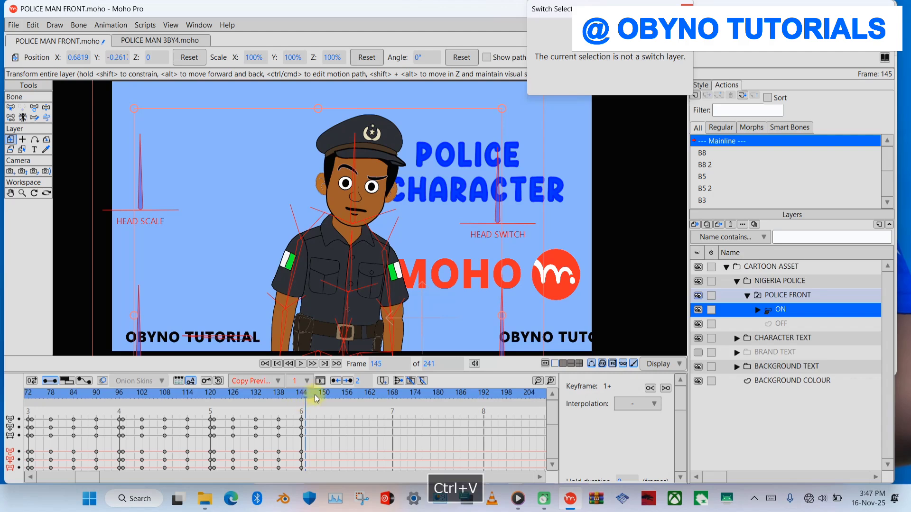
left_click(394, 399)
left_click(397, 397)
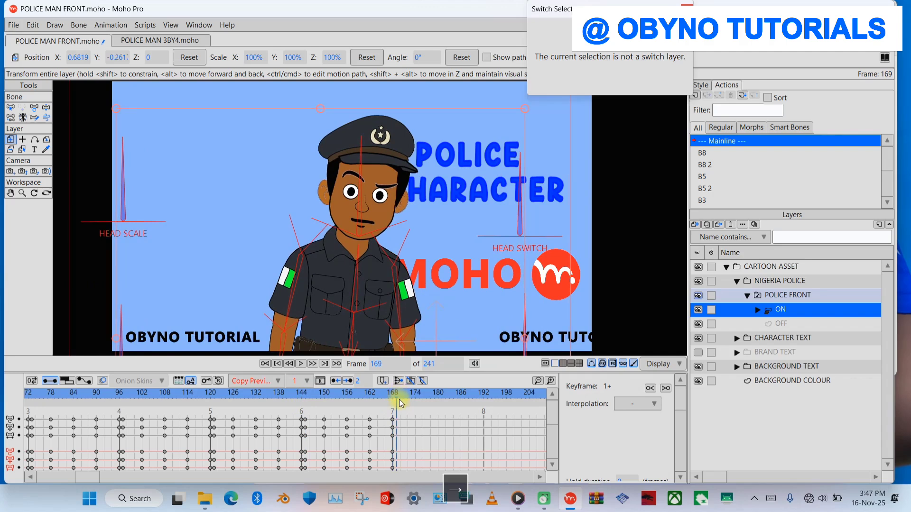
key("ctrl+v")
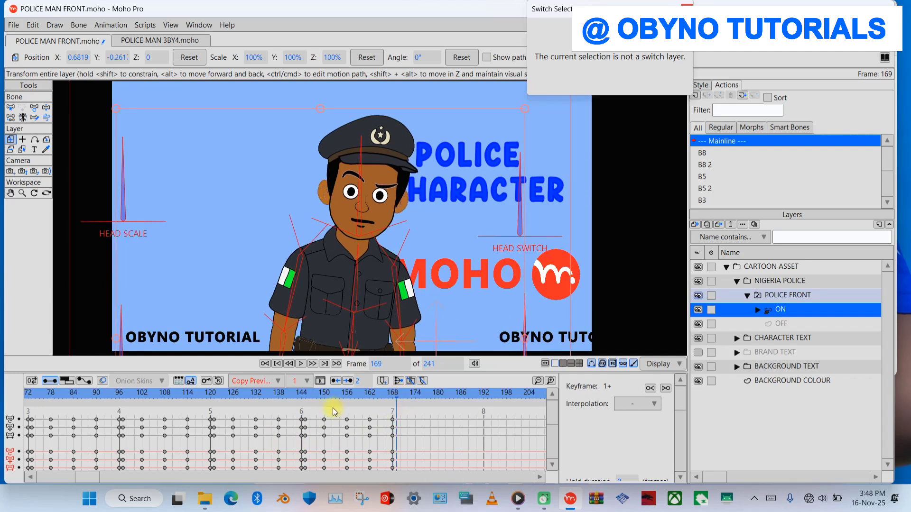
- Complete the walk up to frame 240 by pasting the walk keyframes at frames 193 and 217
left_click_drag(96, 480, 203, 426)
left_click(198, 400)
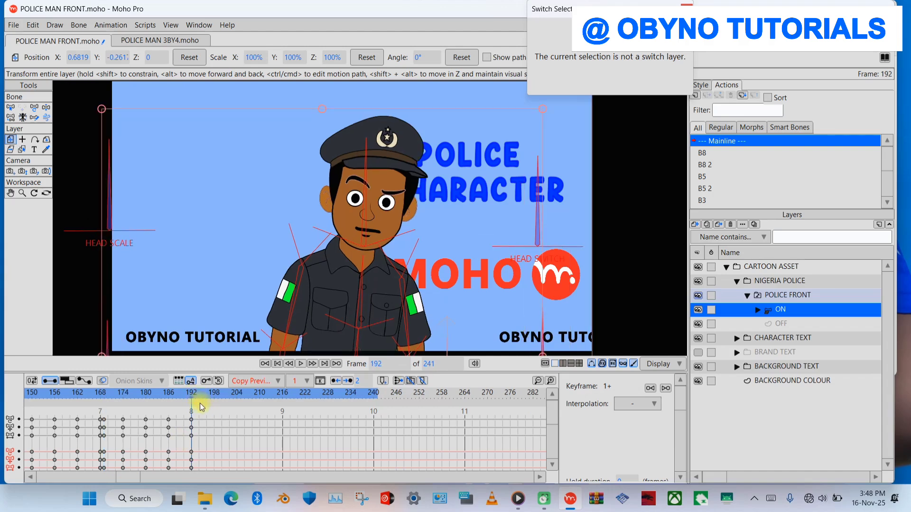
key("Right")
key("ctrl+v")
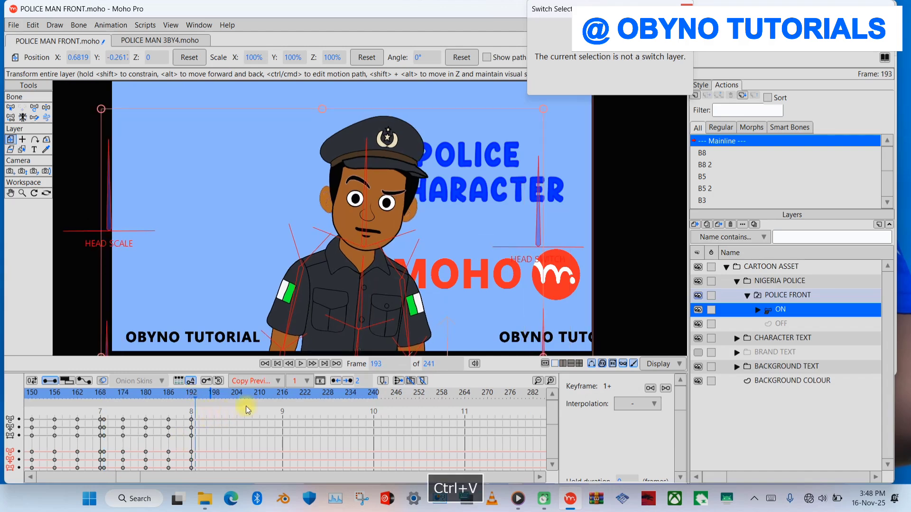
left_click(282, 396)
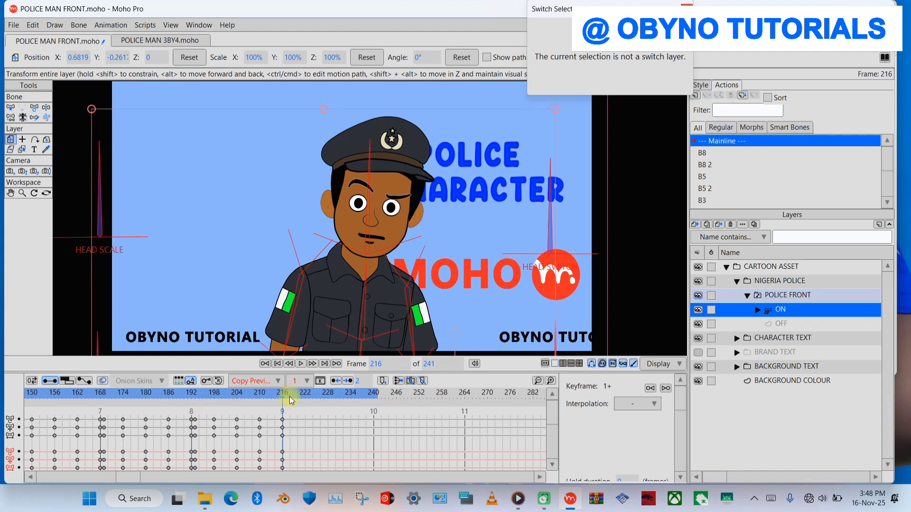
key("Right")
key("ctrl+v")
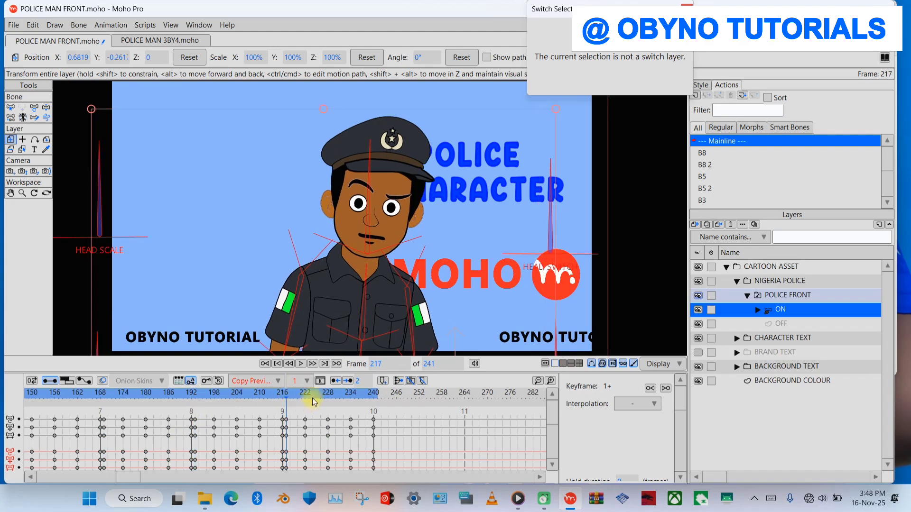
- Play the animation from the beginning to review the repeated walk toward the camera
left_click(277, 363)
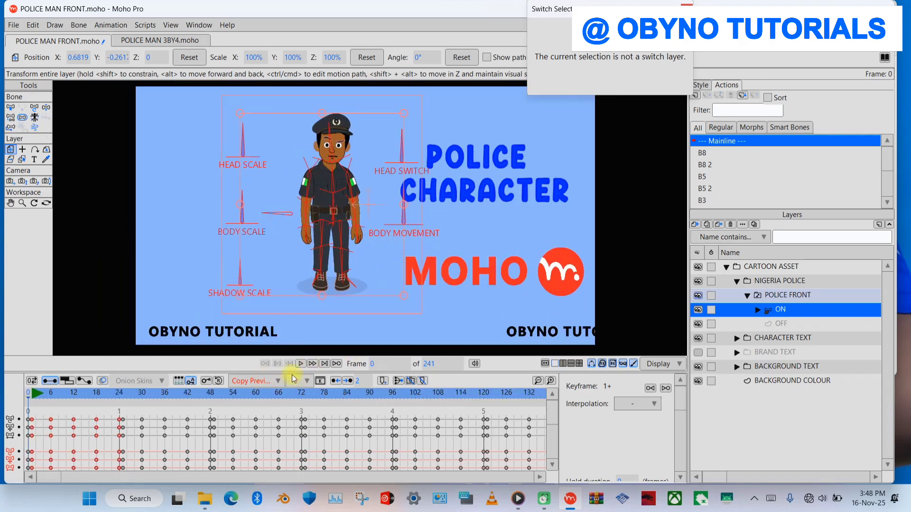
key("space")
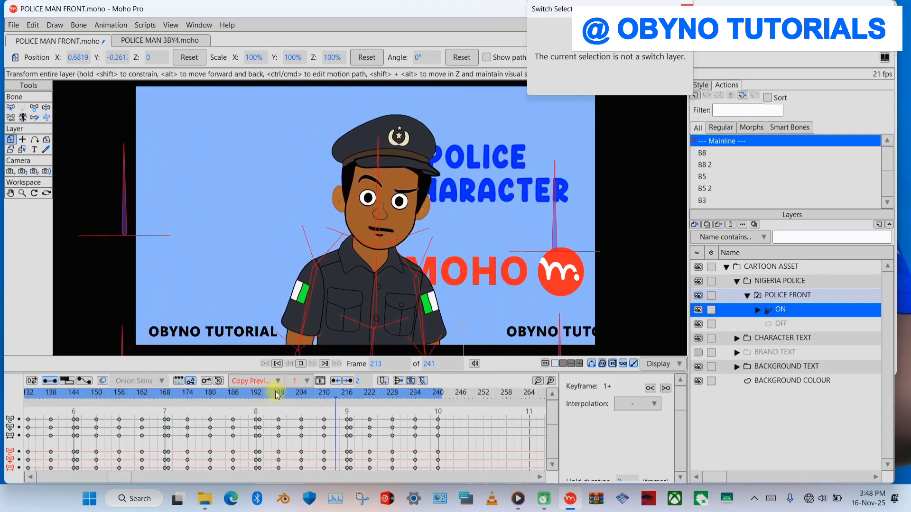
key("space")
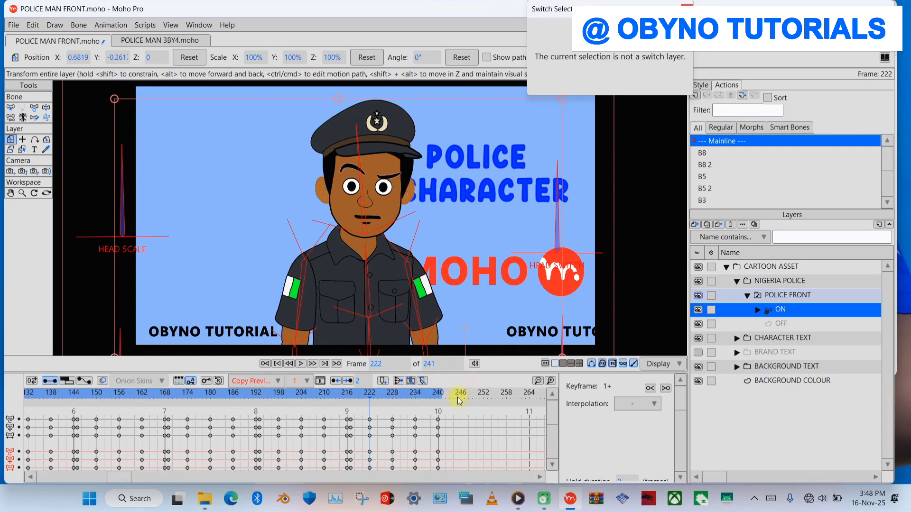
left_click(437, 400)
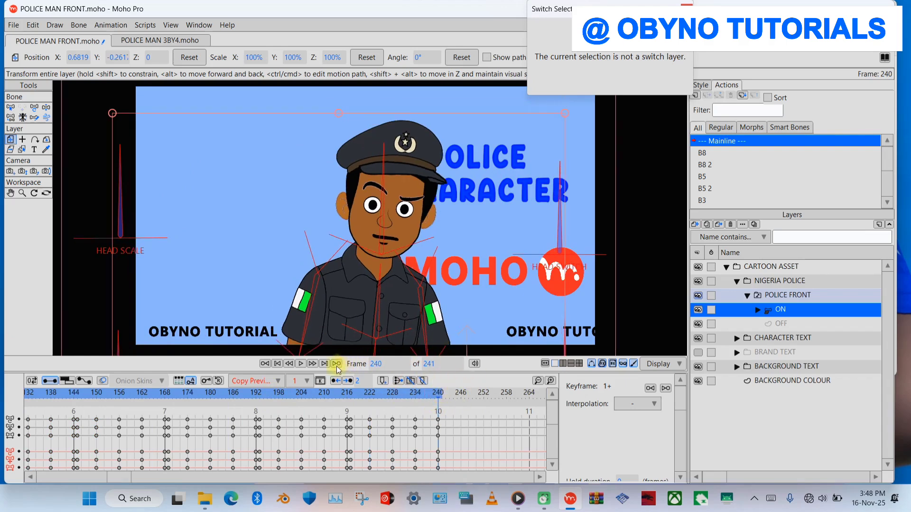
left_click(279, 364)
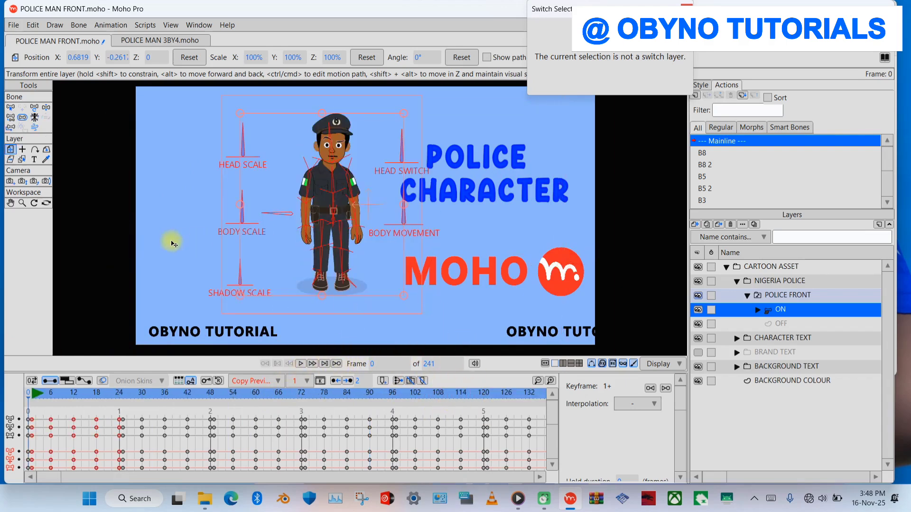
key("space")
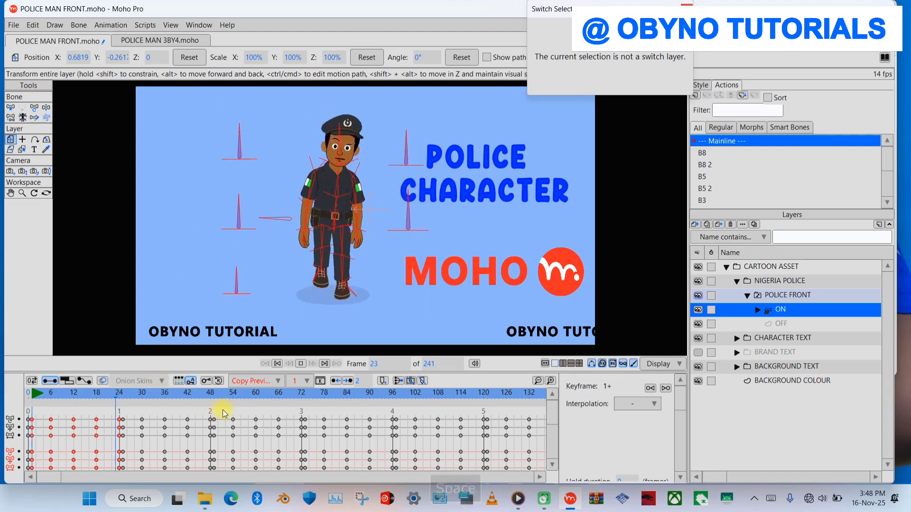
key("space")
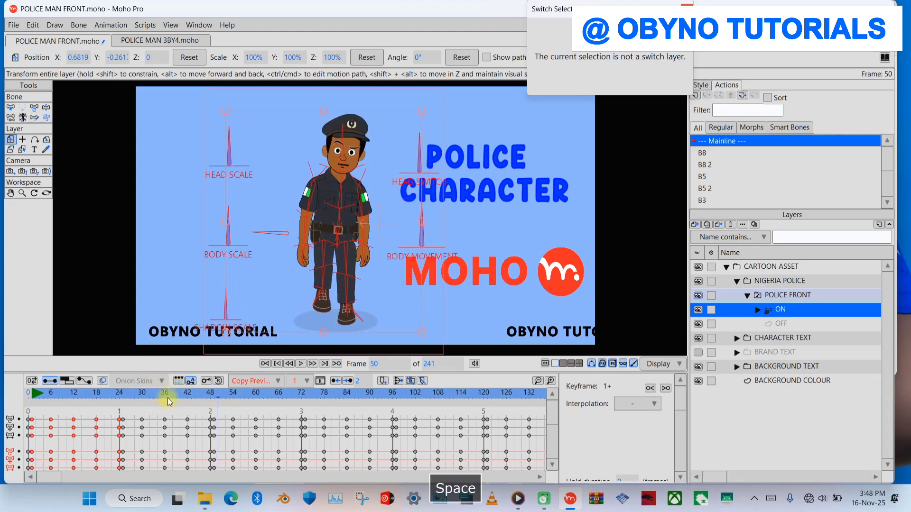
- At frame 48, rotate the HEAD SWITCH bone with Manipulate Bones to turn the character's head to the side
left_click(210, 393)
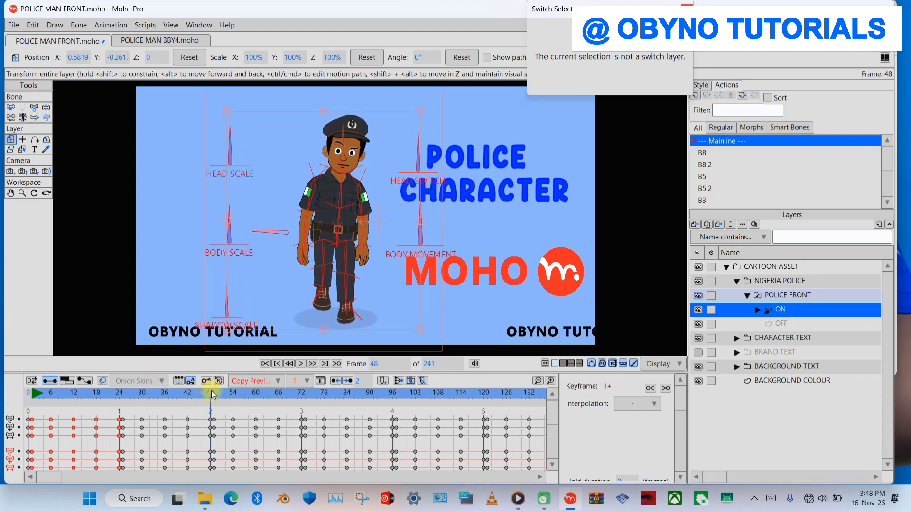
left_click(119, 393)
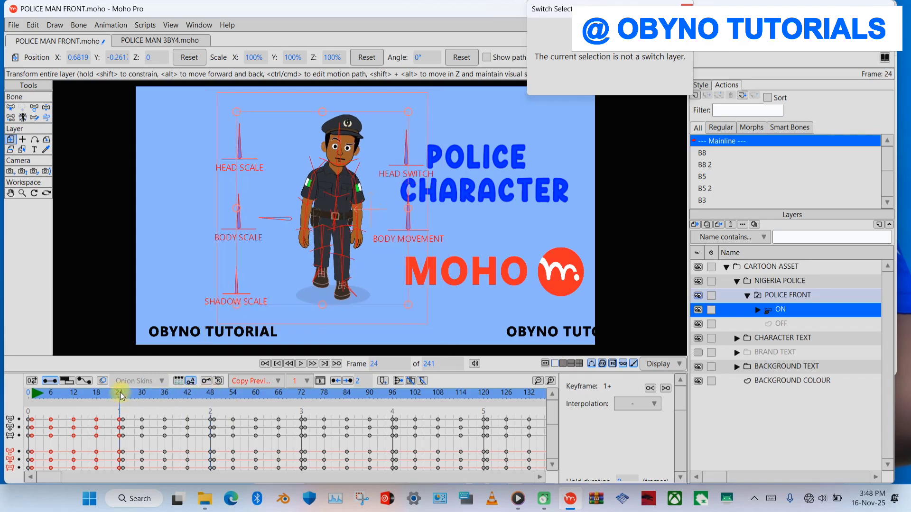
left_click(46, 108)
left_click(212, 395)
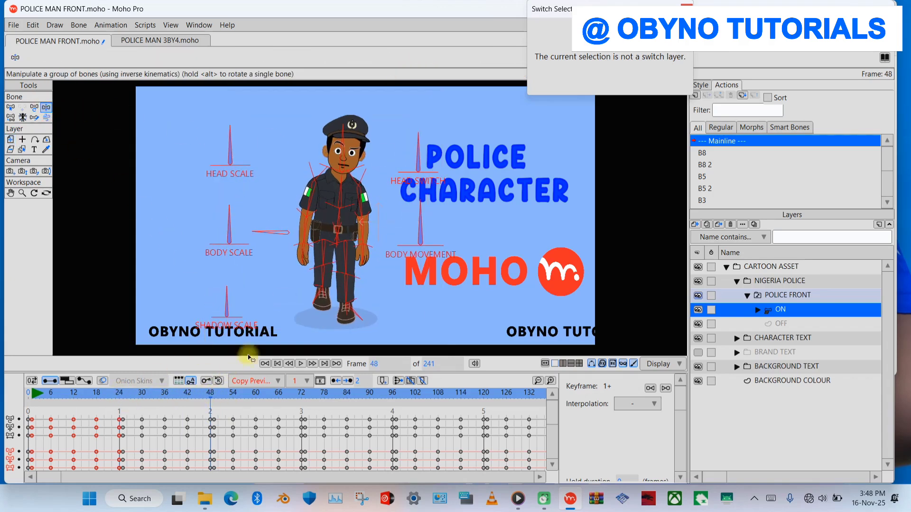
left_click(428, 156)
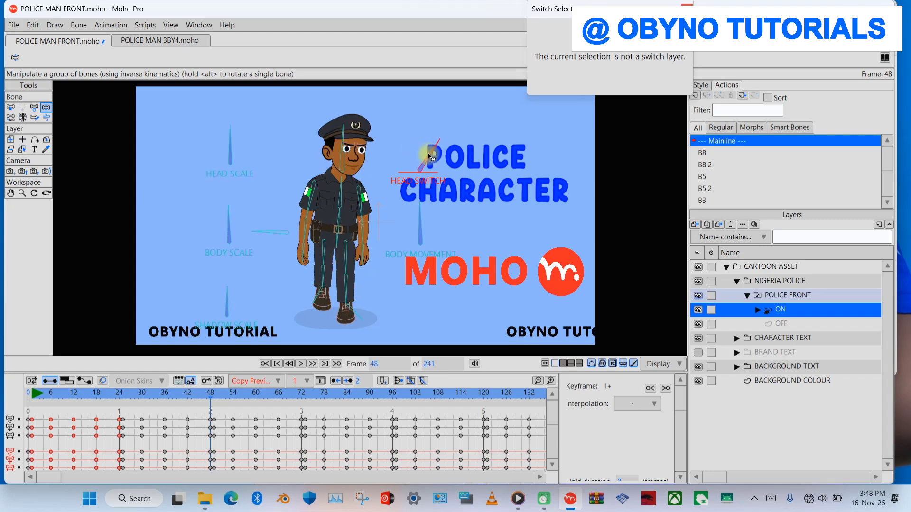
- Select the HEAD SWITCH bone's keyframes at frame 48 in the selected-bone channels and copy them
left_click_drag(549, 412, 552, 447)
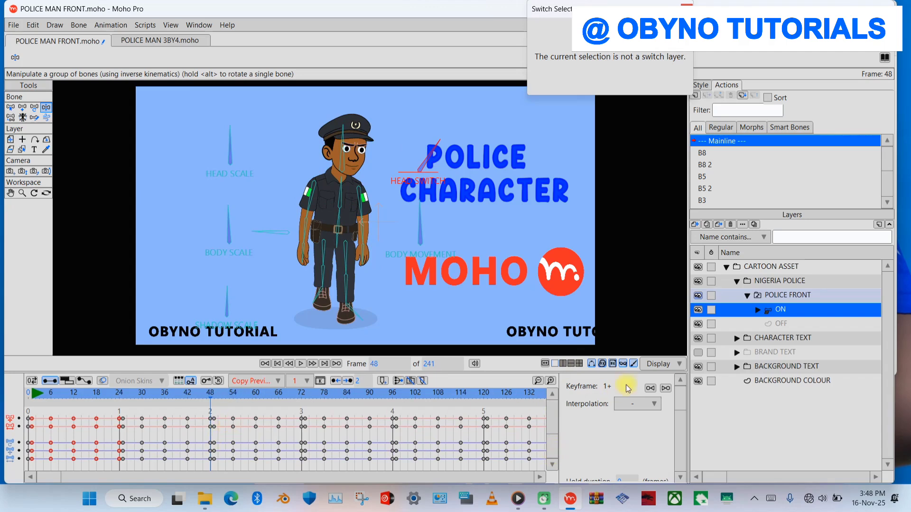
left_click_drag(552, 444, 554, 426)
left_click(207, 435)
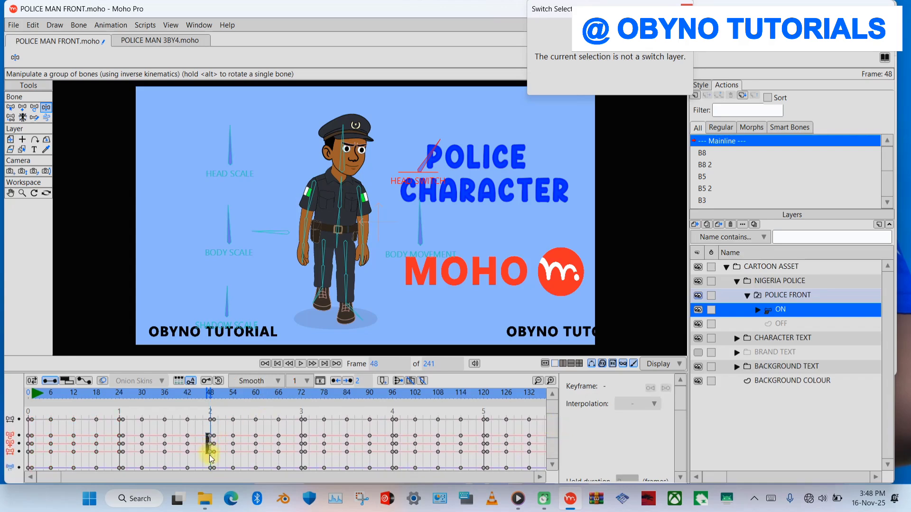
left_click_drag(209, 457, 210, 457)
key("ctrl+c")
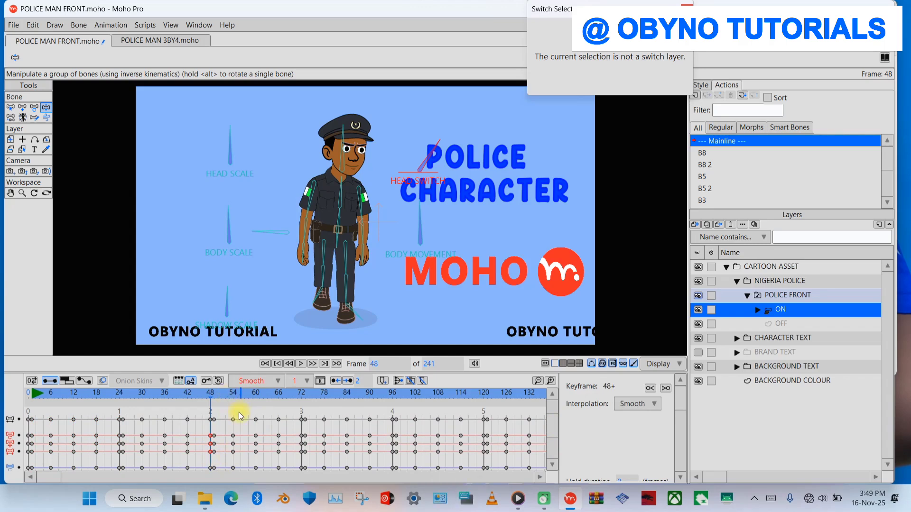
- Hold the turned head pose by pasting the copied bone keyframes on each frame from 49 to 53
key("Right")
key("ctrl+v")
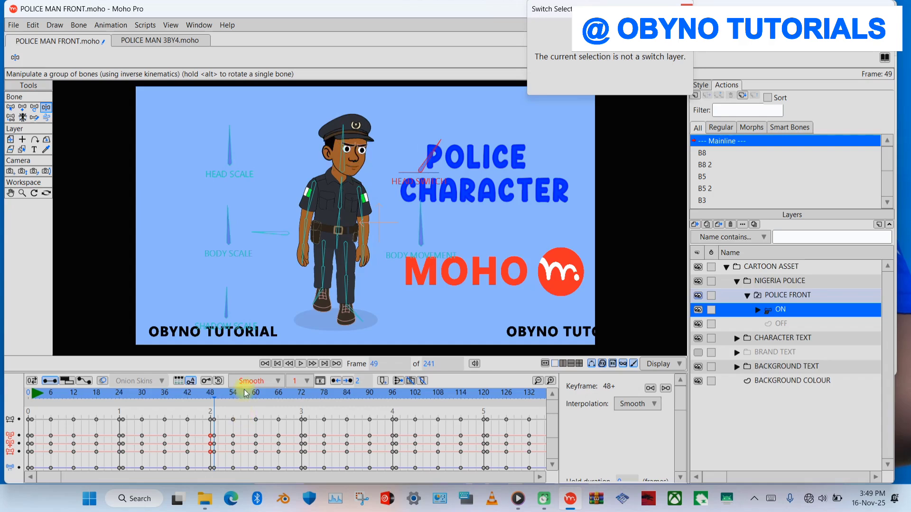
key("Right")
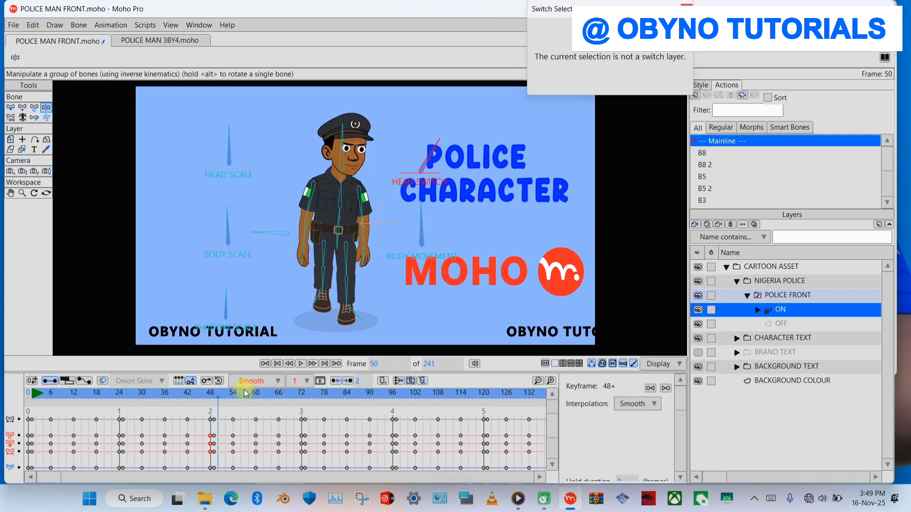
key("ctrl+v")
key("Right")
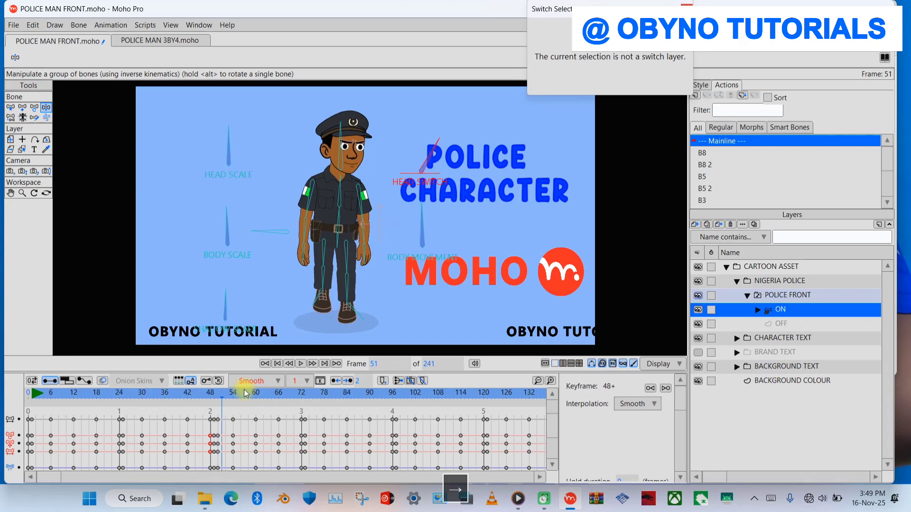
key("ctrl+v")
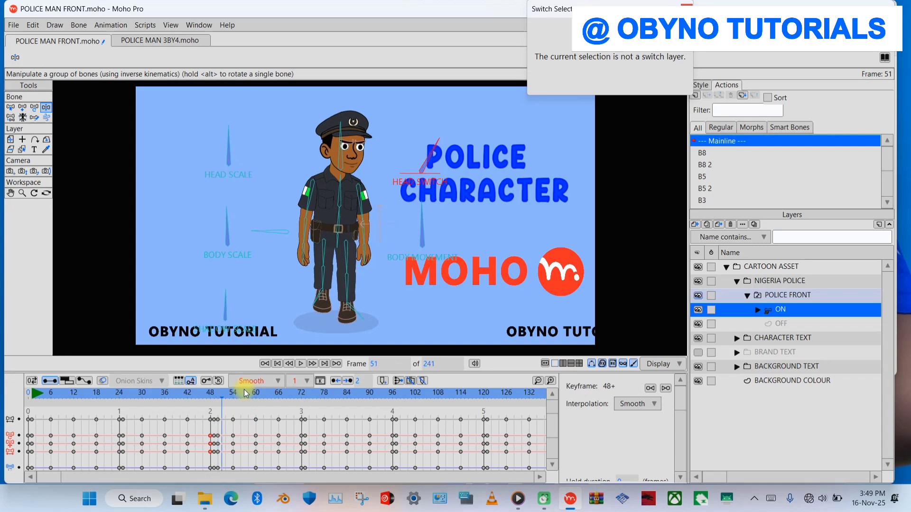
key("Right")
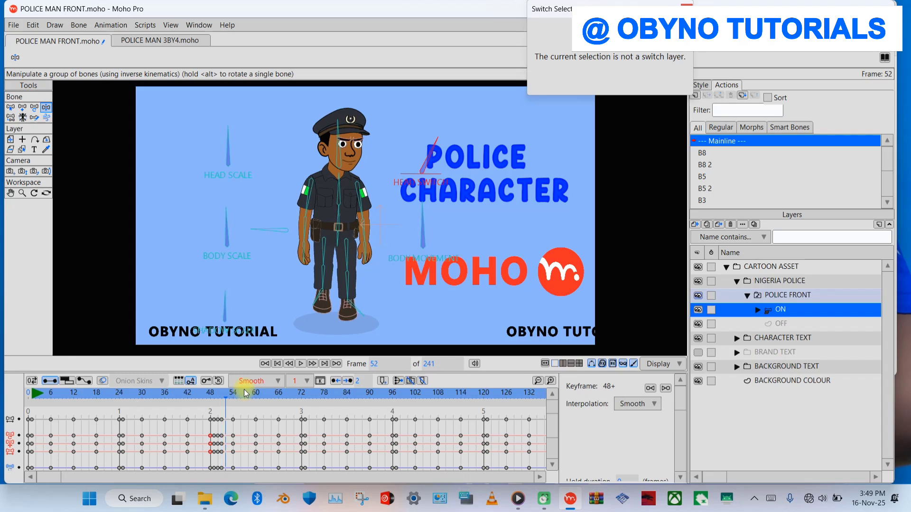
key("ctrl+v")
key("Right")
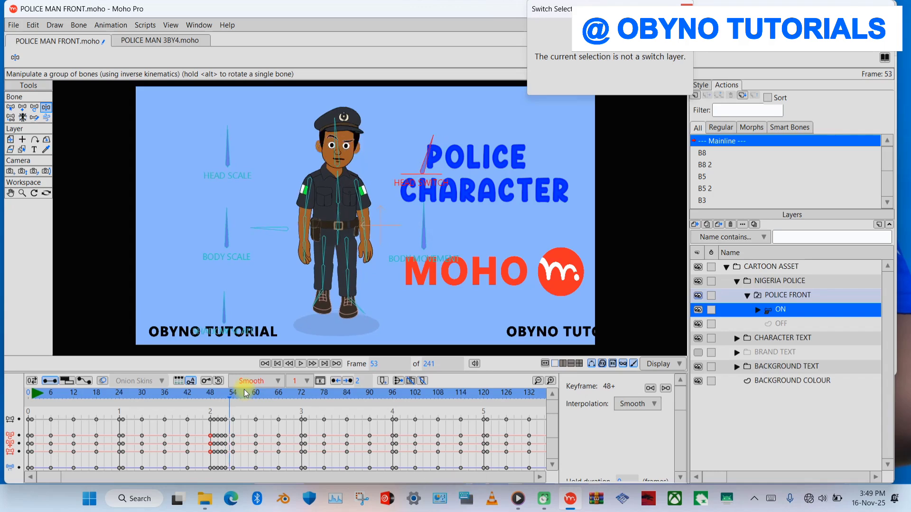
key("ctrl+v")
- Re-pose the HEAD SWITCH bone frame by frame from frame 54 to 60, finishing with the bone upright
key("Right")
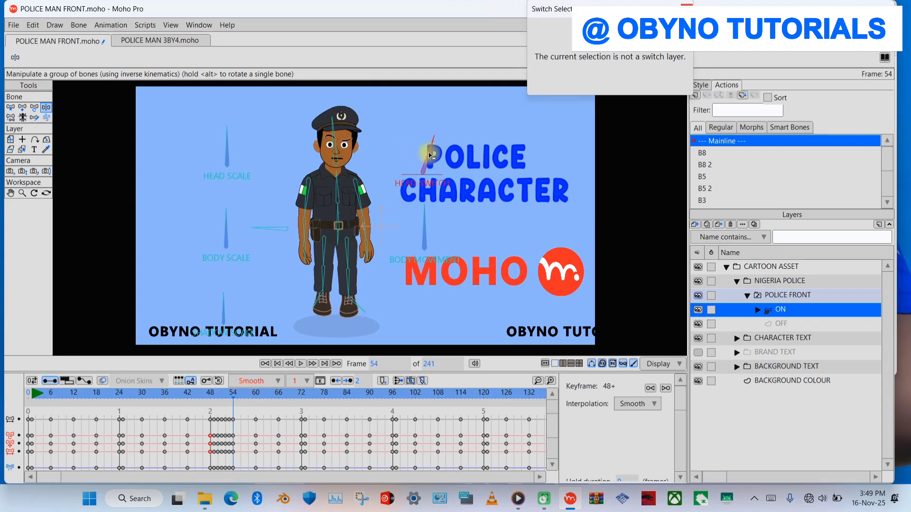
left_click_drag(430, 156, 433, 156)
key("Right")
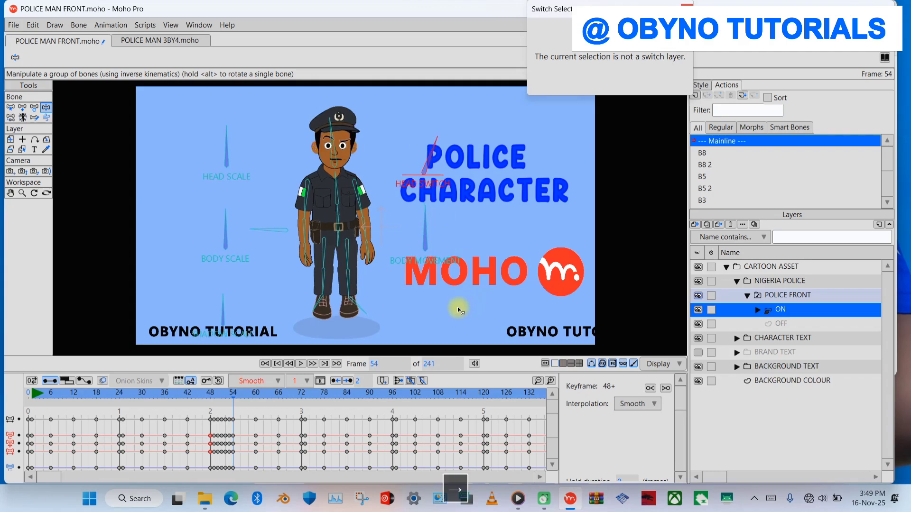
left_click_drag(431, 155, 439, 162)
key("Right")
key("Right")
key("Right")
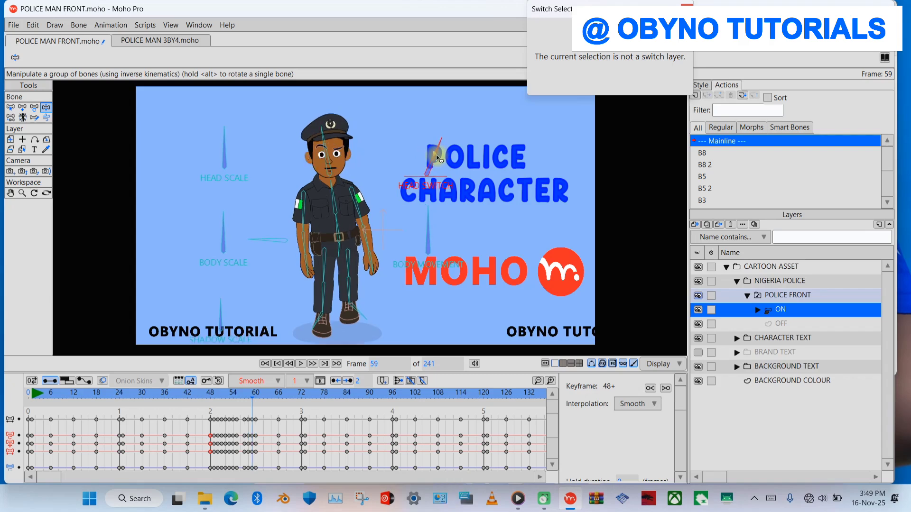
left_click_drag(437, 158, 434, 158)
key("Right")
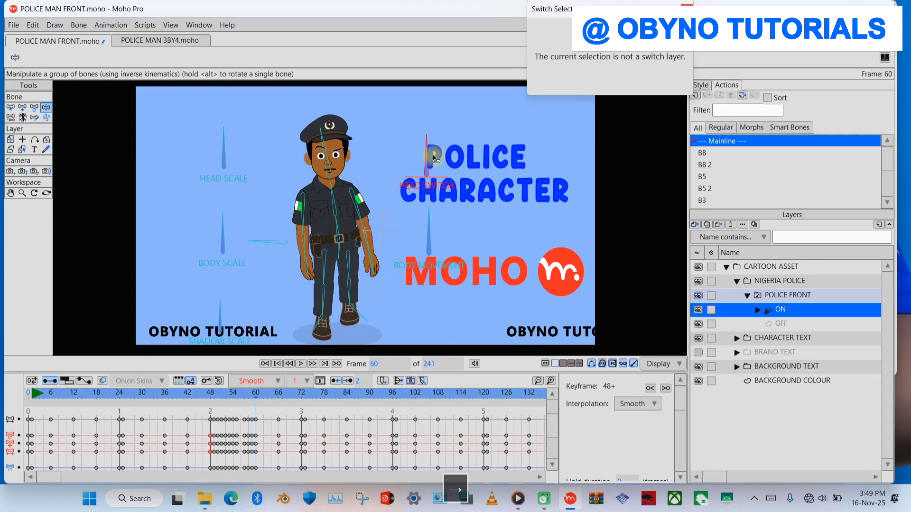
- At frame 91, rotate the HEAD SWITCH bone to the left to turn the character's head to the side
key("space")
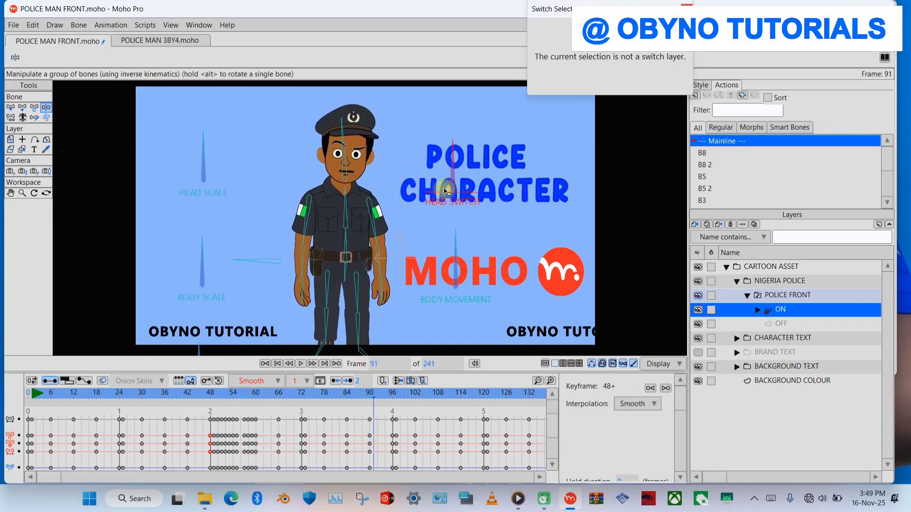
left_click_drag(449, 164, 441, 172)
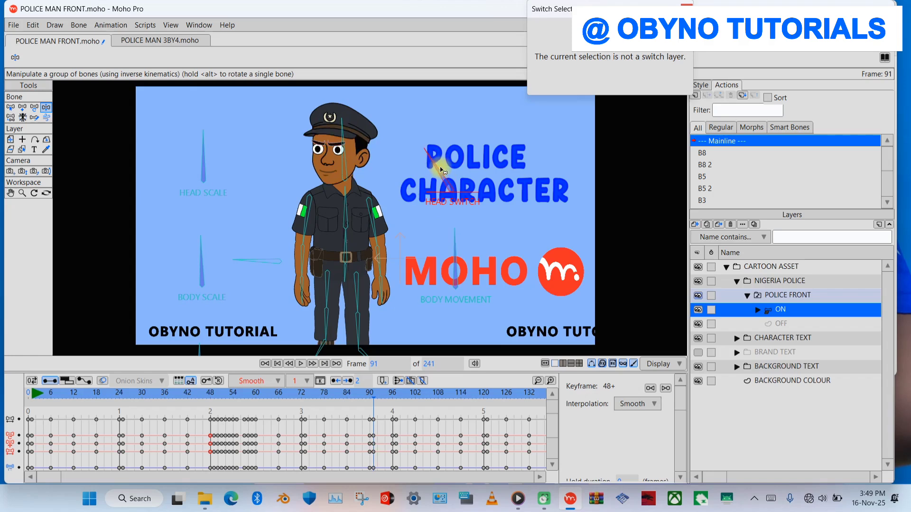
key("space")
left_click(373, 404)
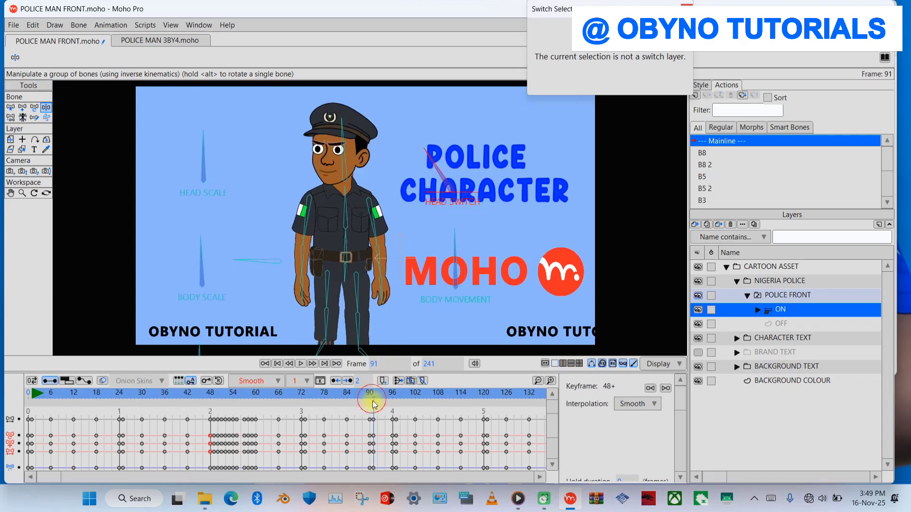
- Hold the turned head by re-rotating the HEAD SWITCH bone frame by frame from frame 92 to 123
key("Right")
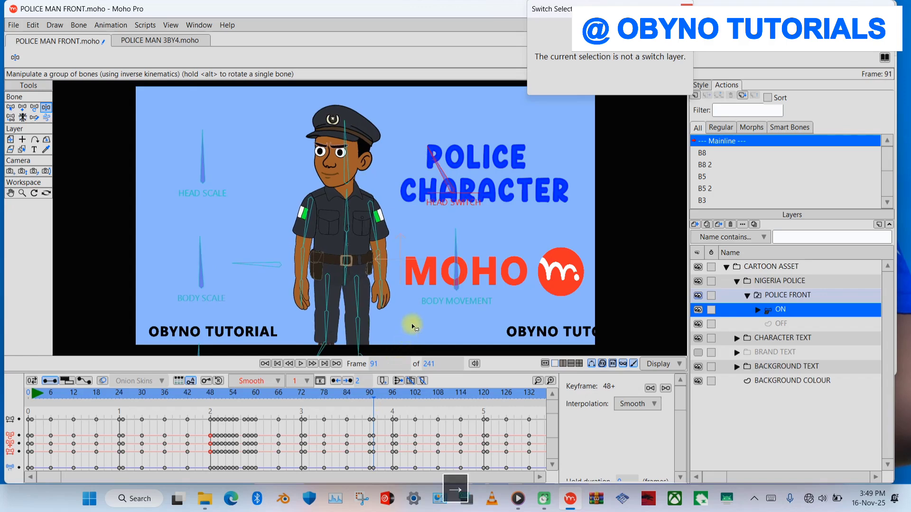
key("Right")
left_click_drag(438, 161, 448, 164)
key("Right")
key("Right")
key("Right")
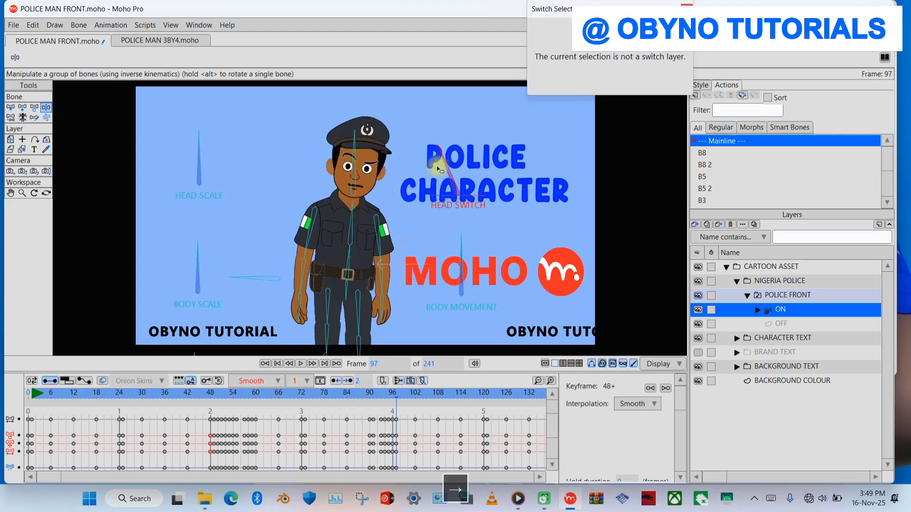
key("Right")
left_click_drag(448, 166, 466, 175)
key("Right")
key("Right")
key("Right")
key("Right")
key("Right")
key("Right")
key("Right")
key("Right")
key("Right")
key("Right")
key("Right")
key("Right")
key("Right")
key("Right")
key("Right")
key("Right")
key("Right")
key("Right")
key("Right")
key("Right")
key("Right")
key("Right")
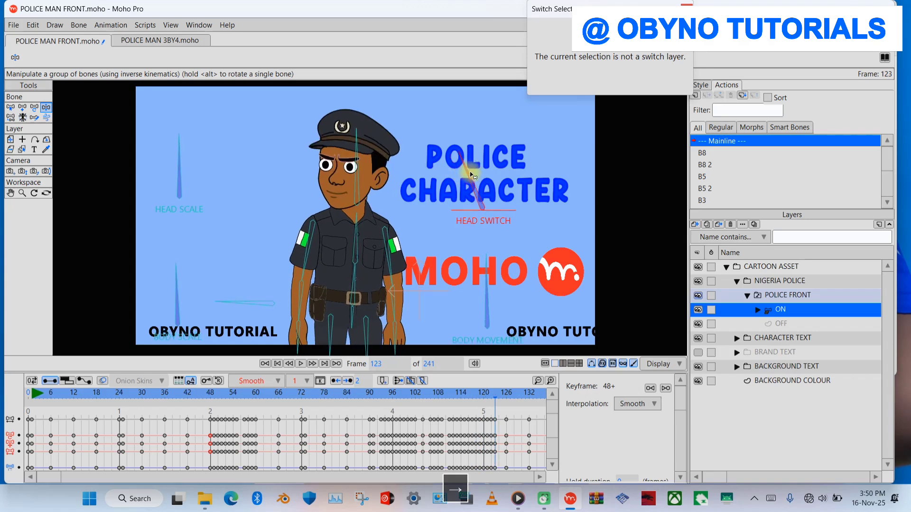
- At frame 143, set the EYE BROW FRONT switch layer inside HEAD FRONT to VERY ANGRY
key("space")
left_click(299, 364)
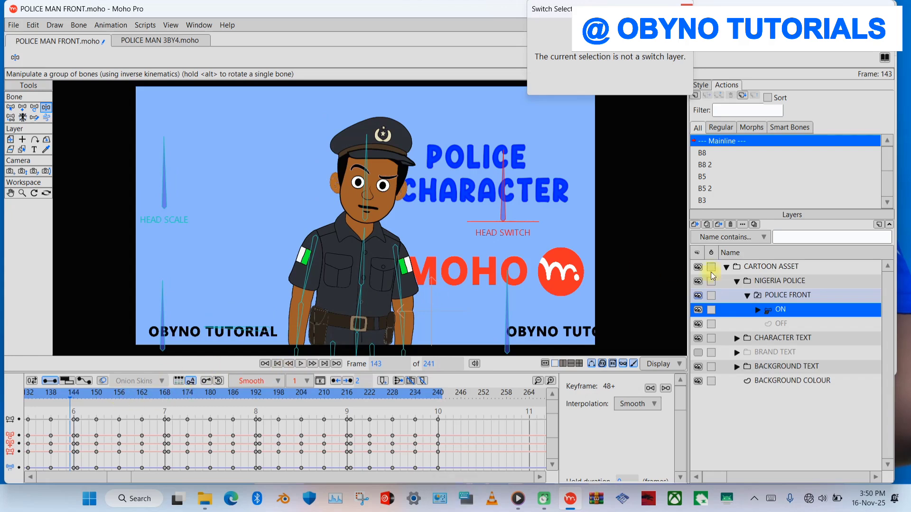
left_click(760, 310)
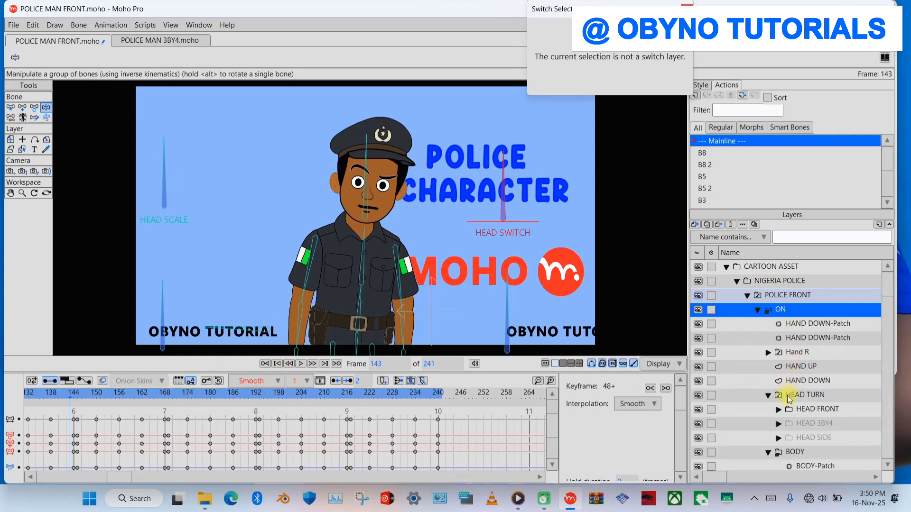
left_click(814, 410)
left_click(778, 410)
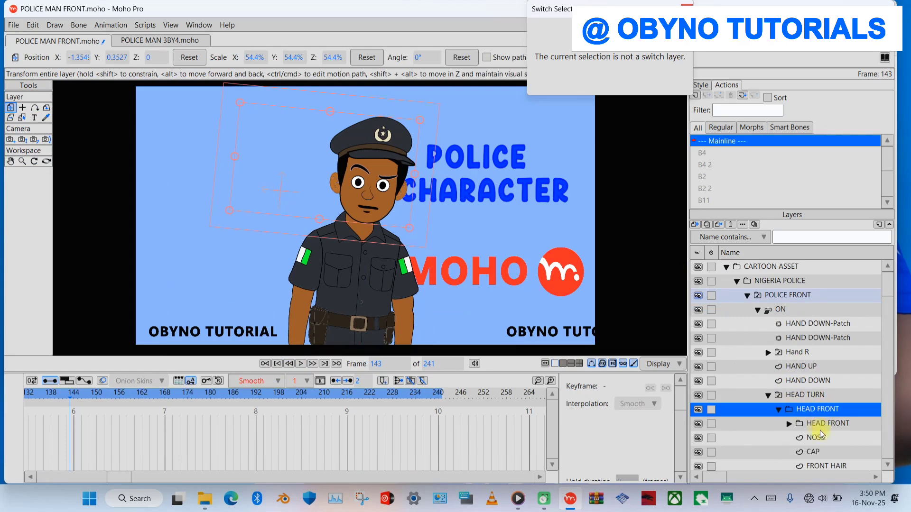
left_click(789, 424)
scroll(884, 291, "down", 4)
left_click(830, 333)
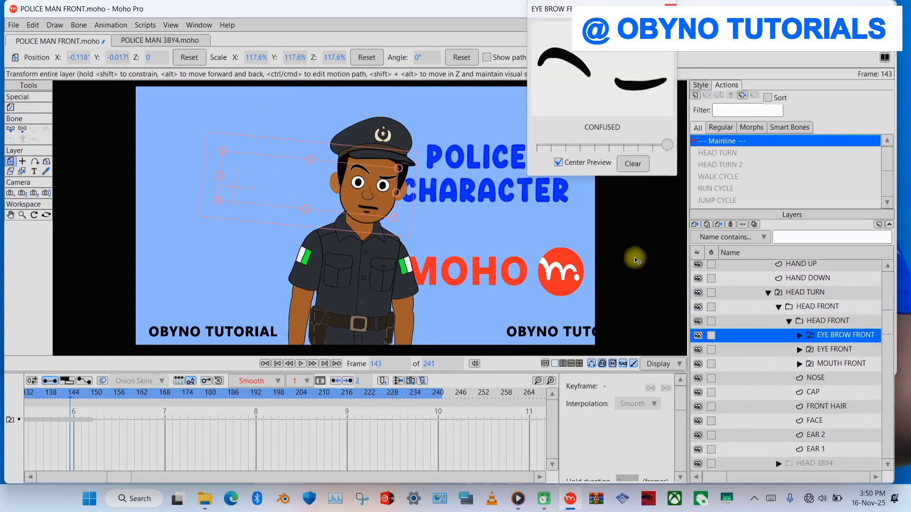
left_click(622, 147)
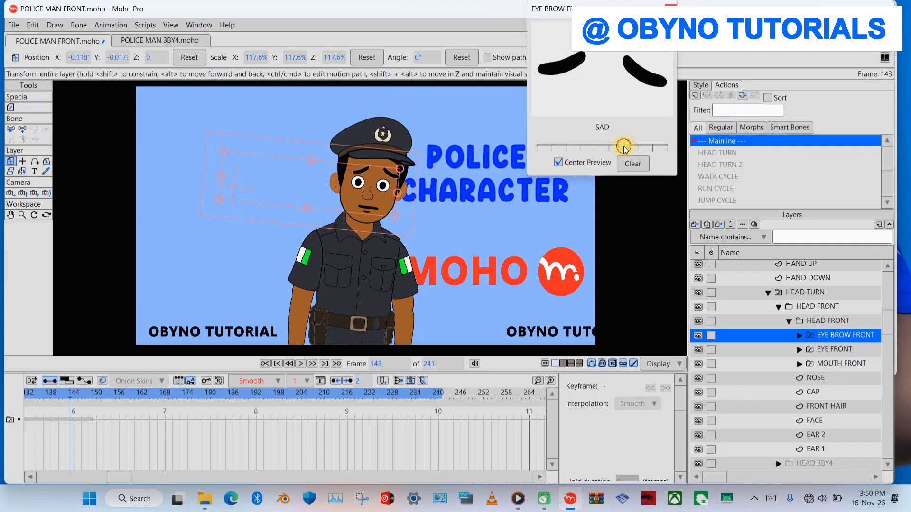
left_click(589, 148)
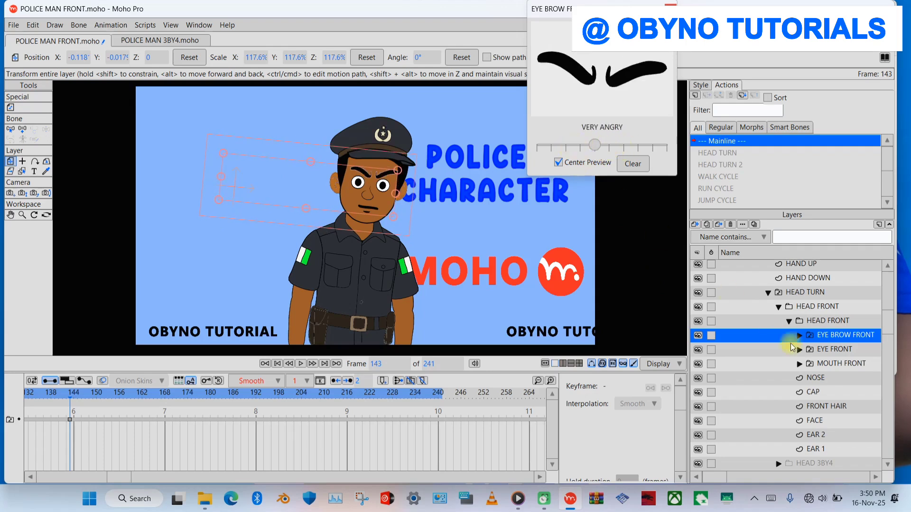
- Set the EYE FRONT switch layer to LEFT at frame 143
left_click(830, 352)
left_click(582, 148)
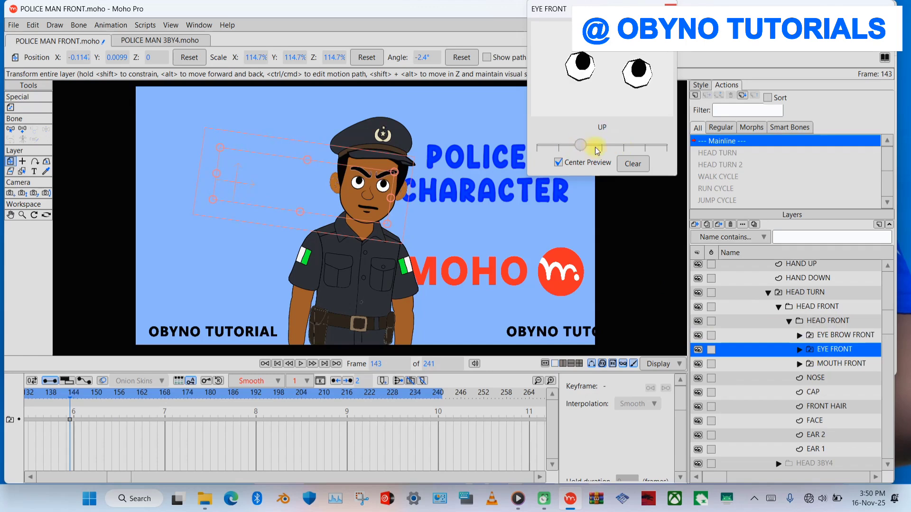
left_click(612, 148)
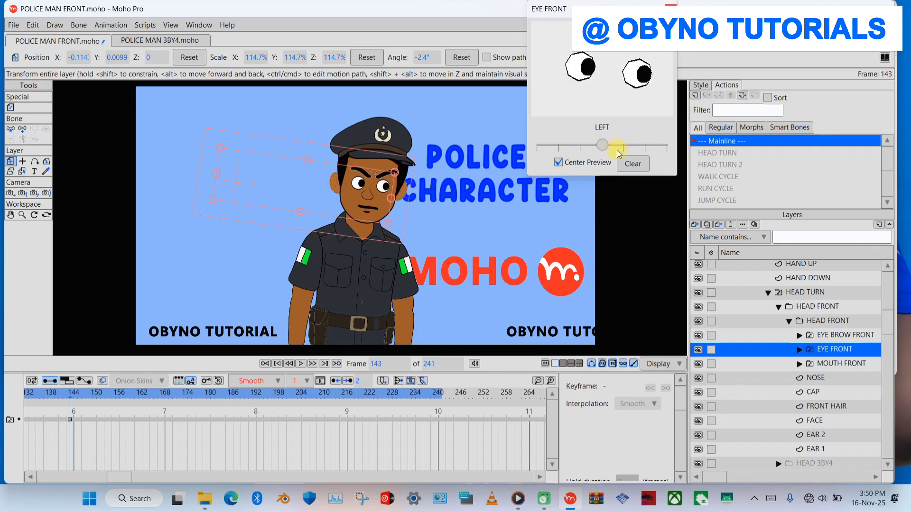
- Set the EYE FRONT switch to RIGHT at frame 158 and to BLINK at frame 170
key("space")
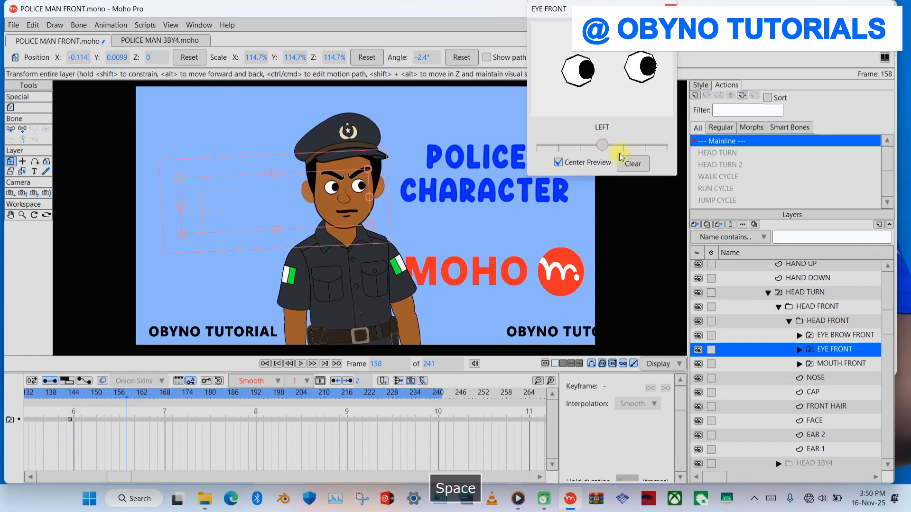
left_click(625, 147)
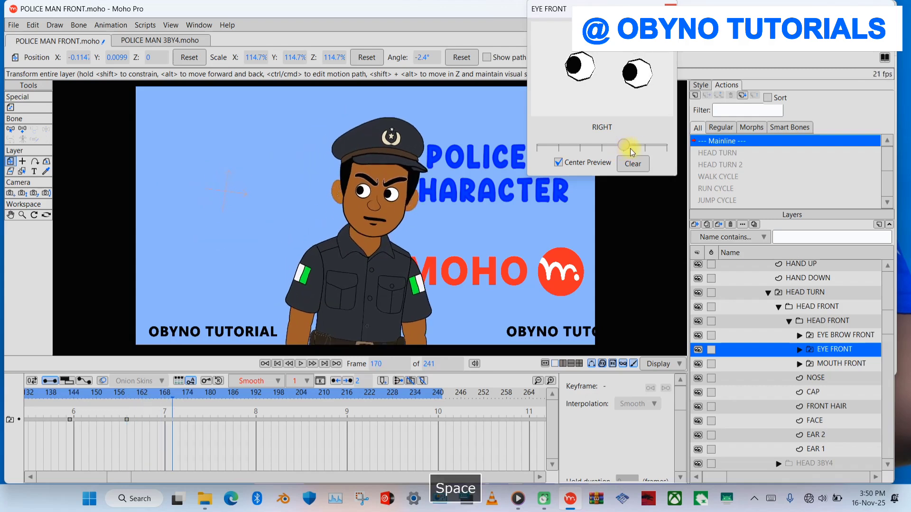
left_click(664, 148)
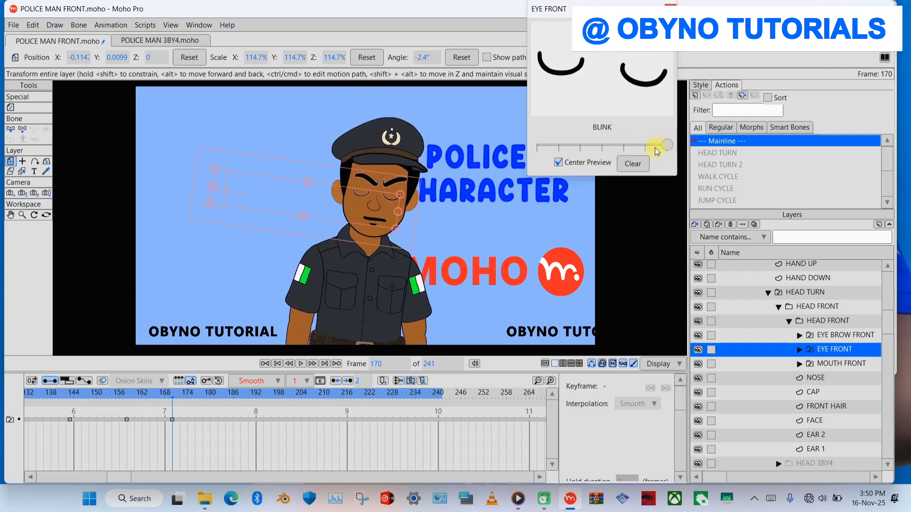
- Key the EYE FRONT switch to DOWN at frame 173, UP at frame 177 and HALF at frame 184
key("space")
left_click(183, 400)
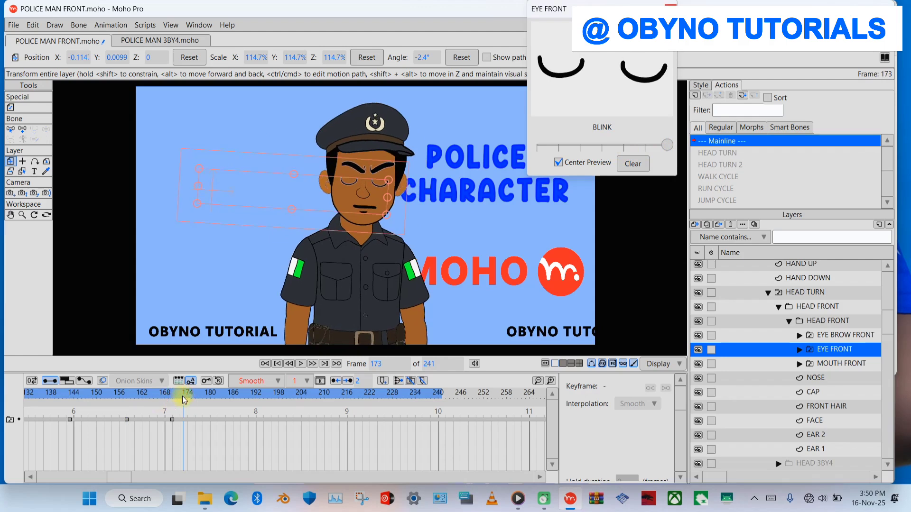
left_click(540, 147)
key("space")
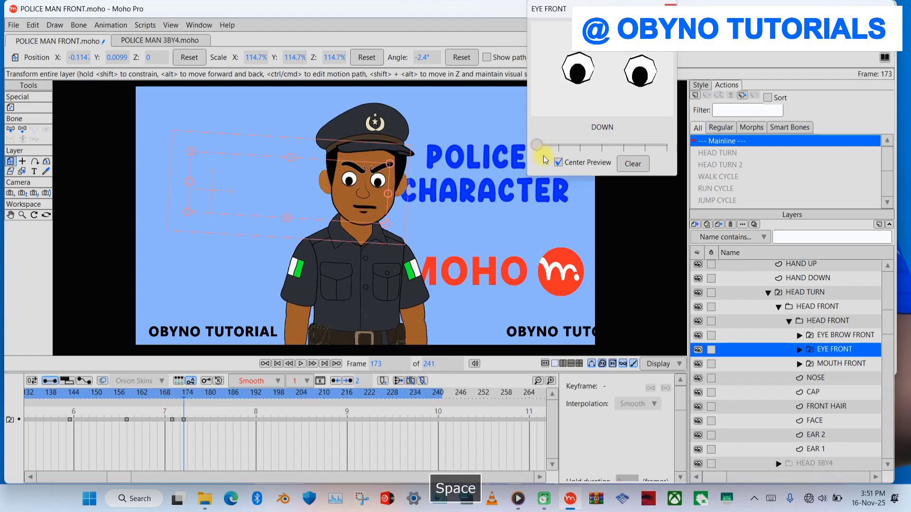
left_click(586, 151)
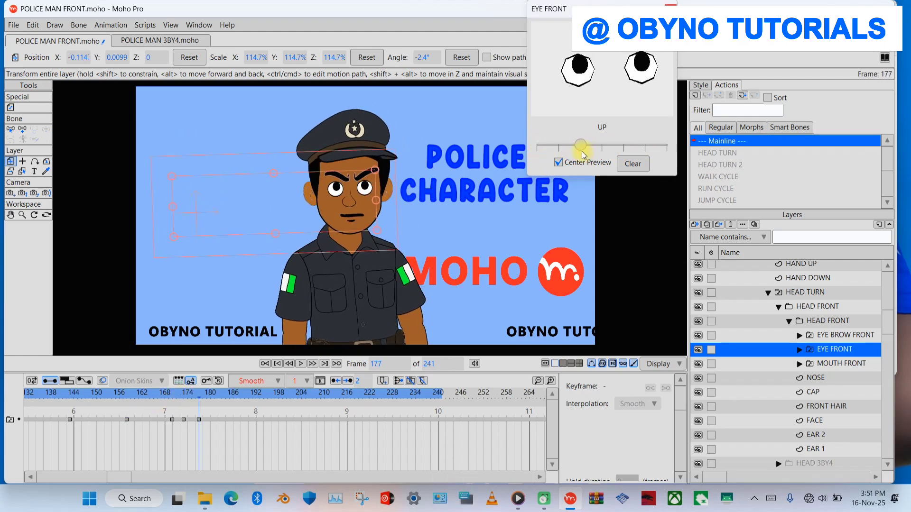
key("space")
left_click_drag(597, 153, 644, 151)
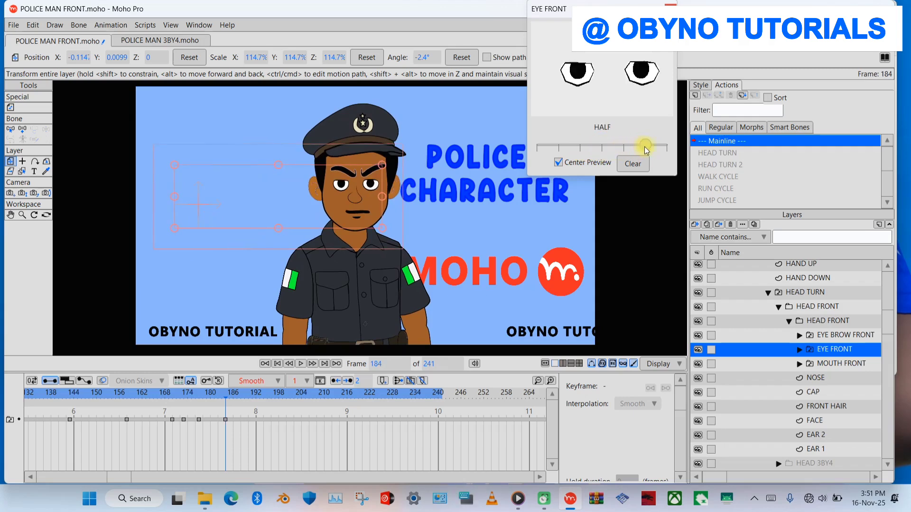
- Play on to frame 200 and set the MOUTH FRONT switch layer to U
key("space")
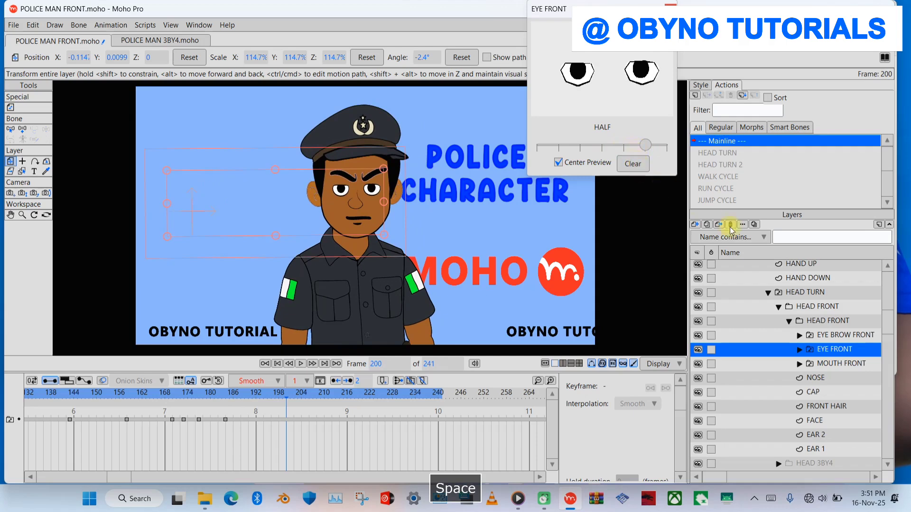
left_click(835, 364)
left_click_drag(571, 148, 634, 150)
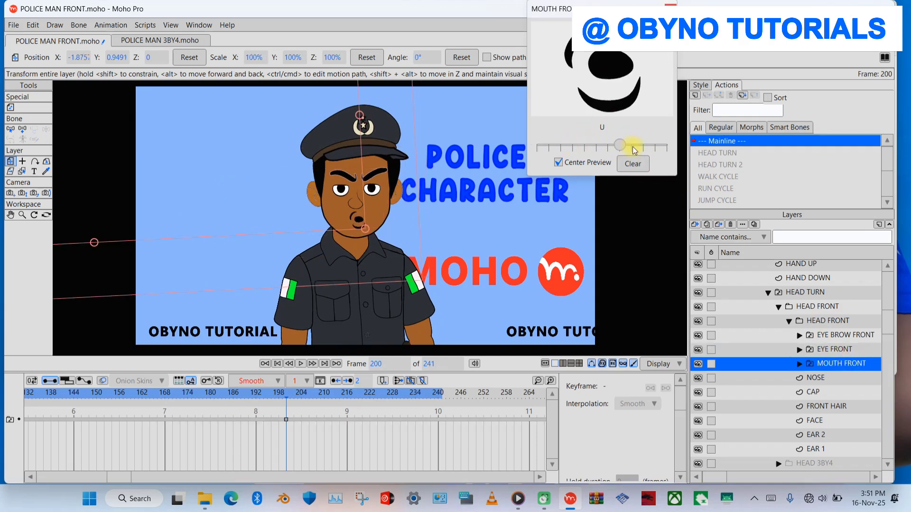
- Play the looping animation on to frame 121 and set the MOUTH FRONT switch to A
key("space")
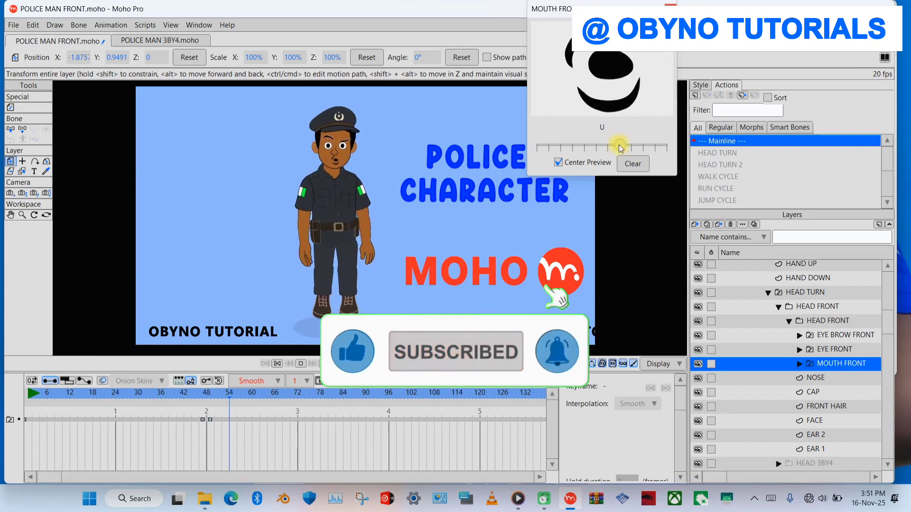
key("space")
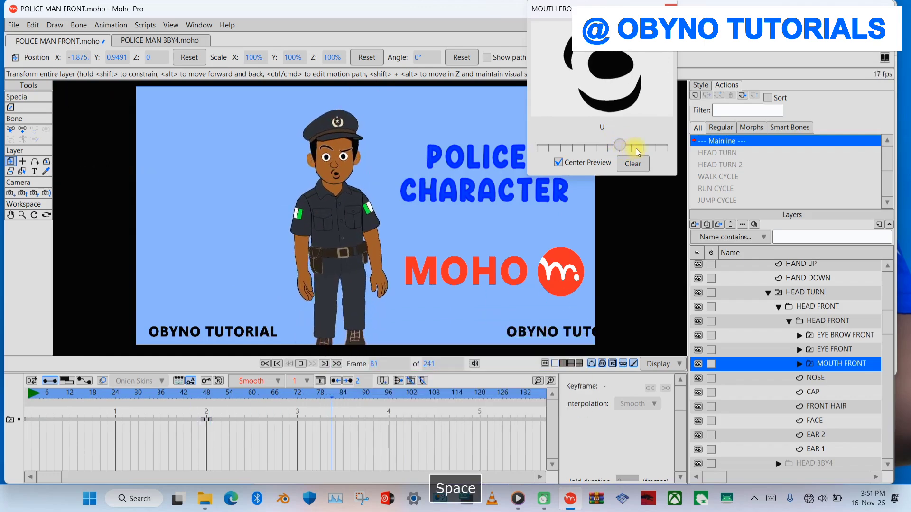
key("space")
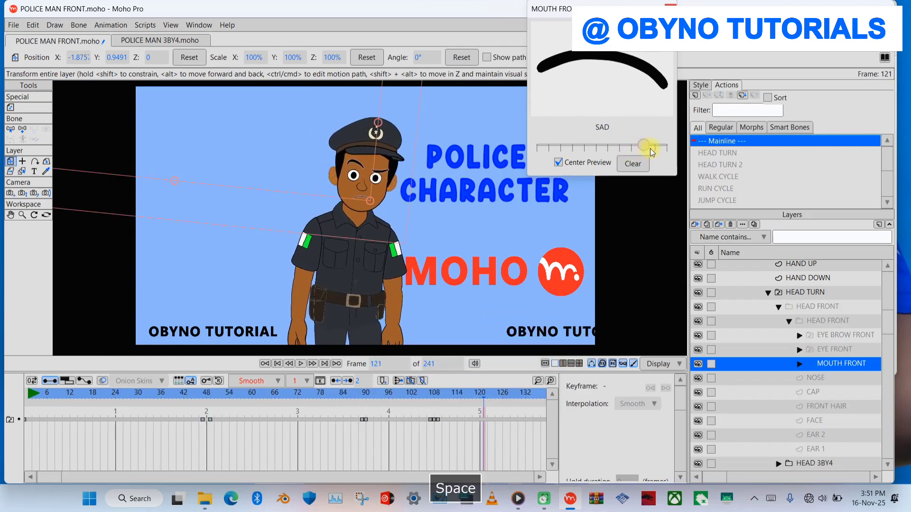
left_click(658, 151)
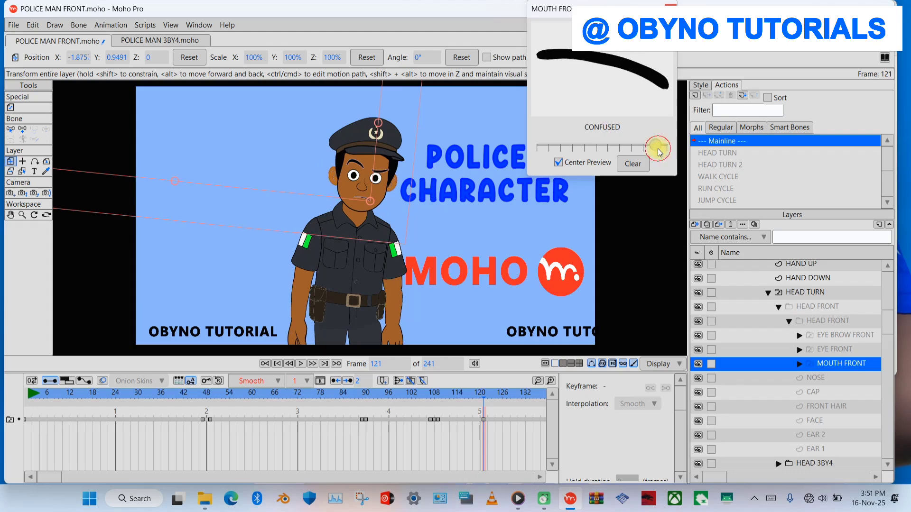
left_click(551, 147)
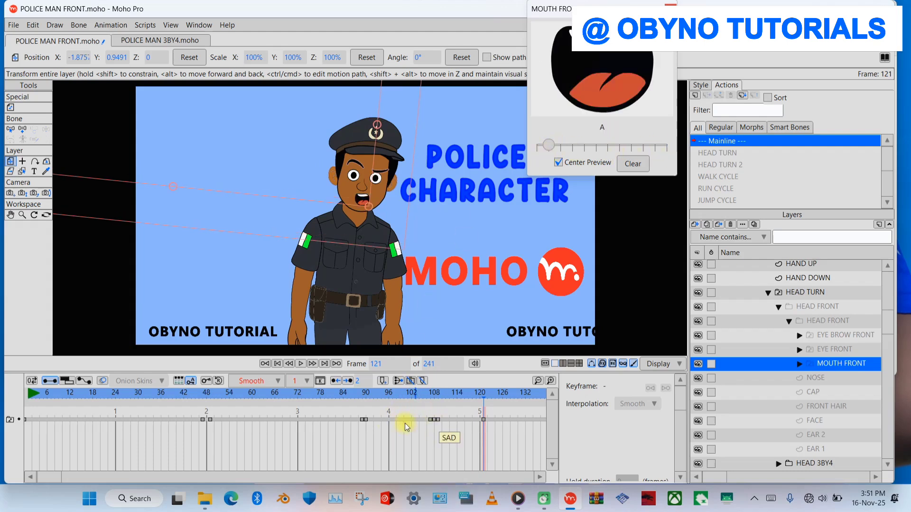
- Delete the MOUTH FRONT keyframes around frames 107 to 109 and replay the animation from the beginning
left_click_drag(420, 426, 445, 425)
key("BackSpace")
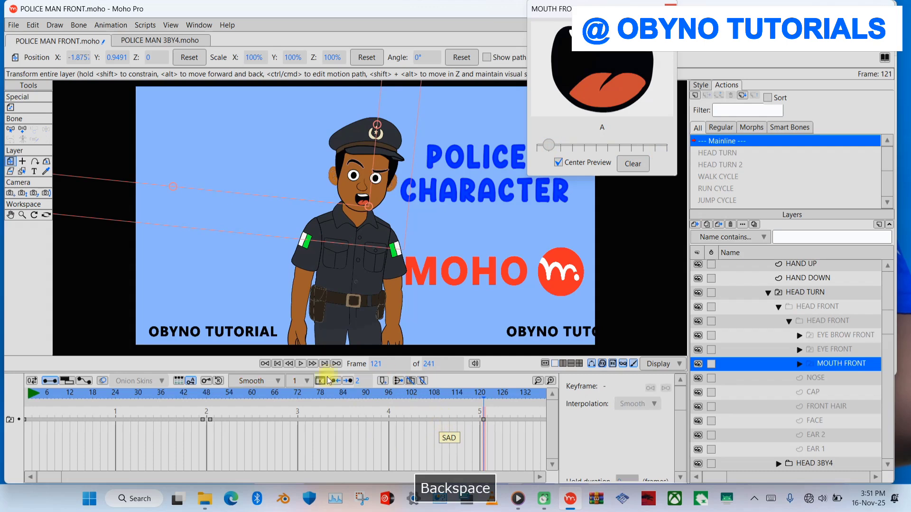
left_click(275, 365)
key("space")
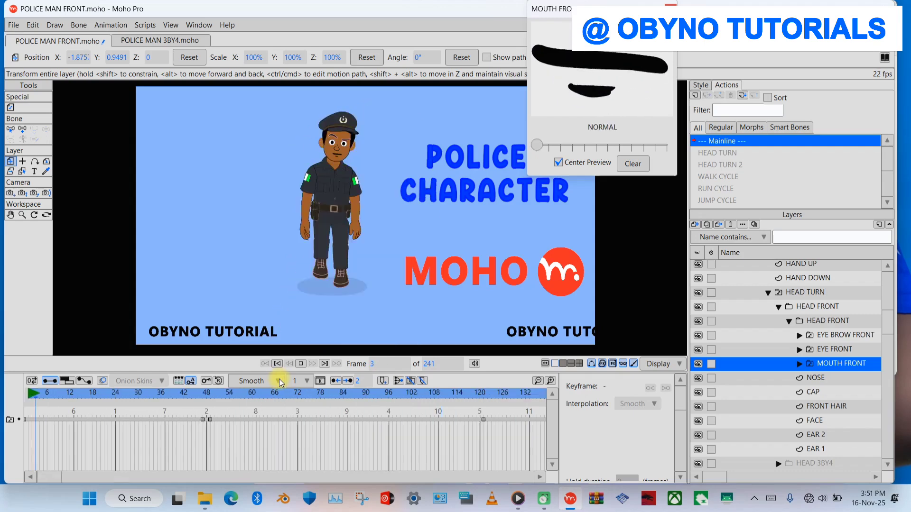
key("space")
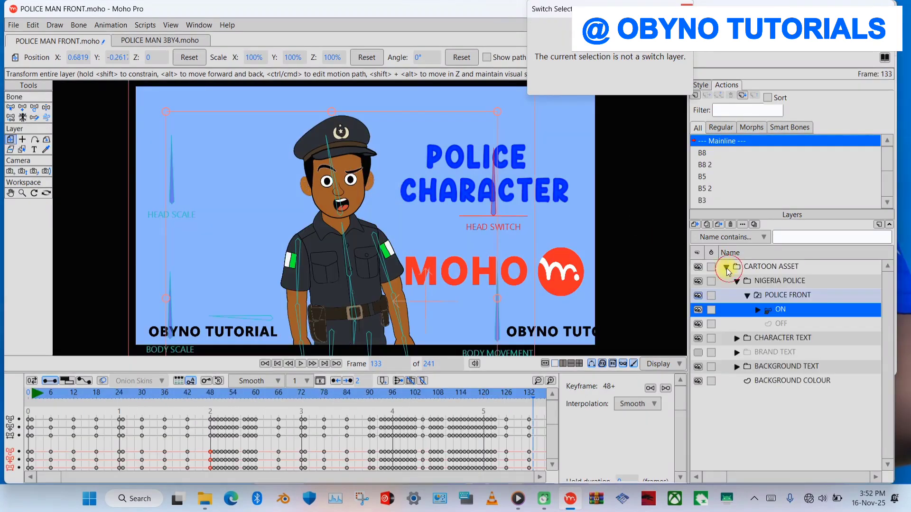
left_click(726, 268)
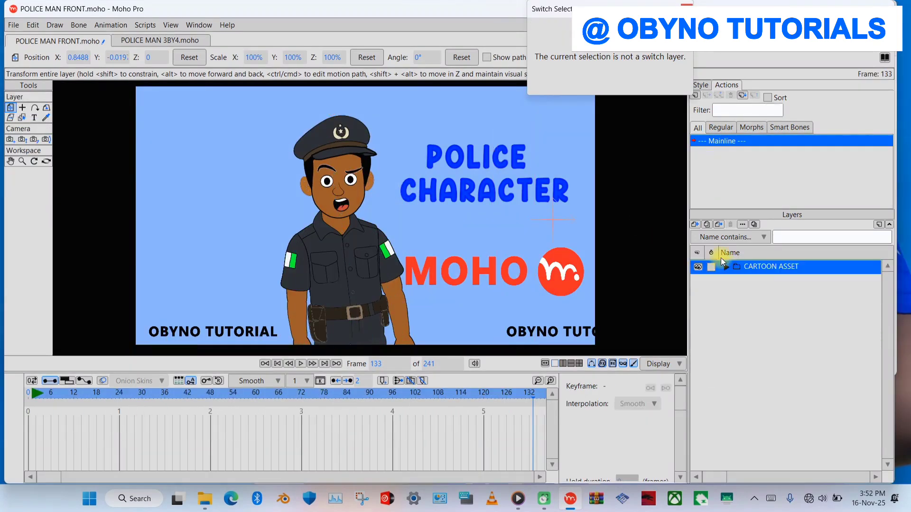
left_click(696, 227)
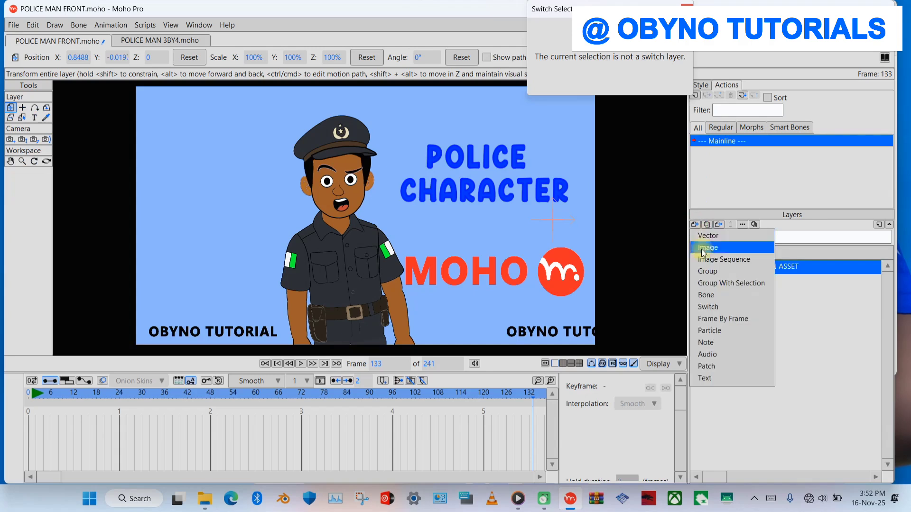
left_click(712, 356)
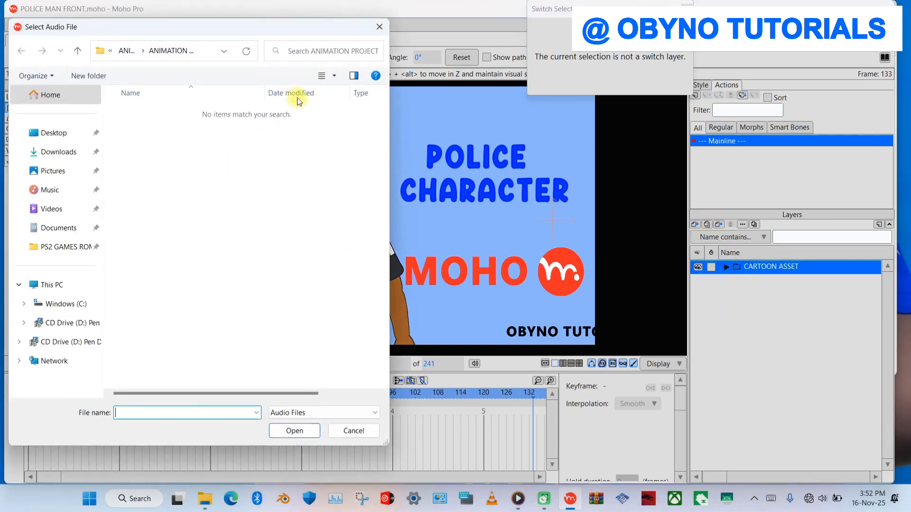
left_click(378, 28)
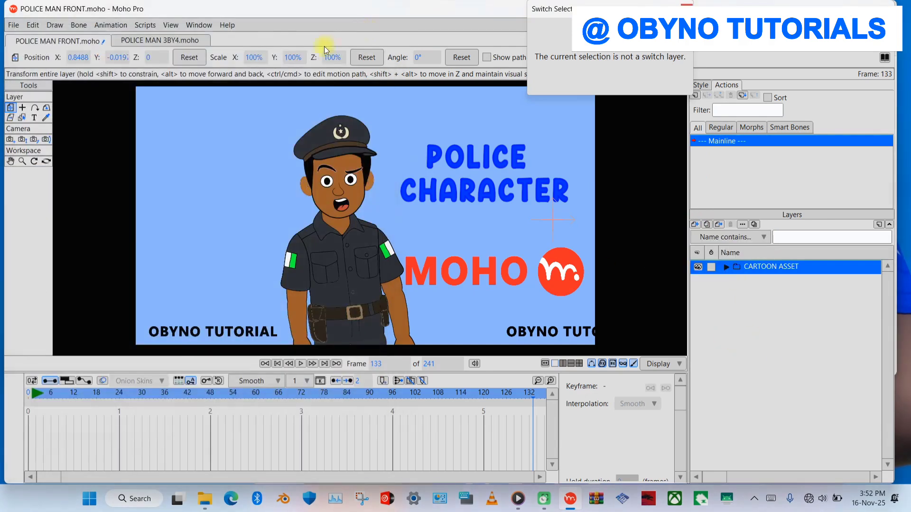
- Export the animation from frame 1 to 240 as the MP4 (MPEG4-AAC) video POLICE MAN FRONT.mp4 in the project file's folder
left_click(14, 25)
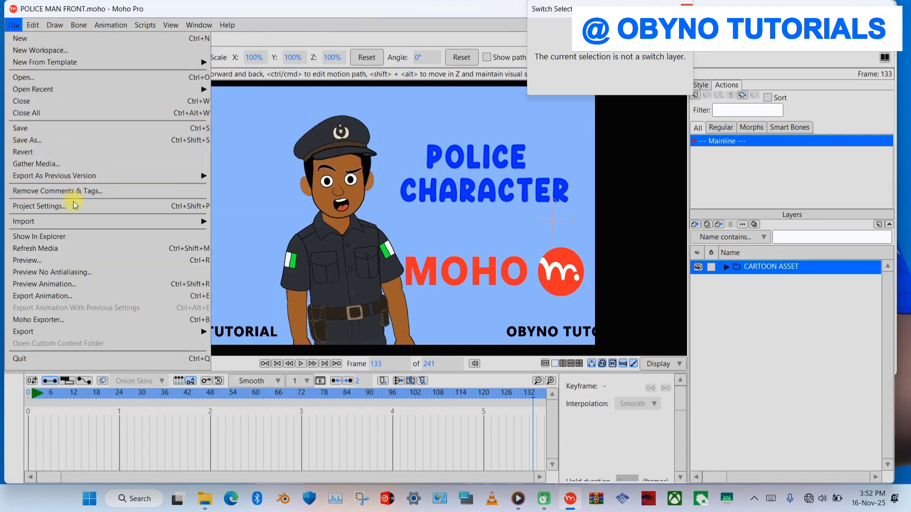
left_click(66, 297)
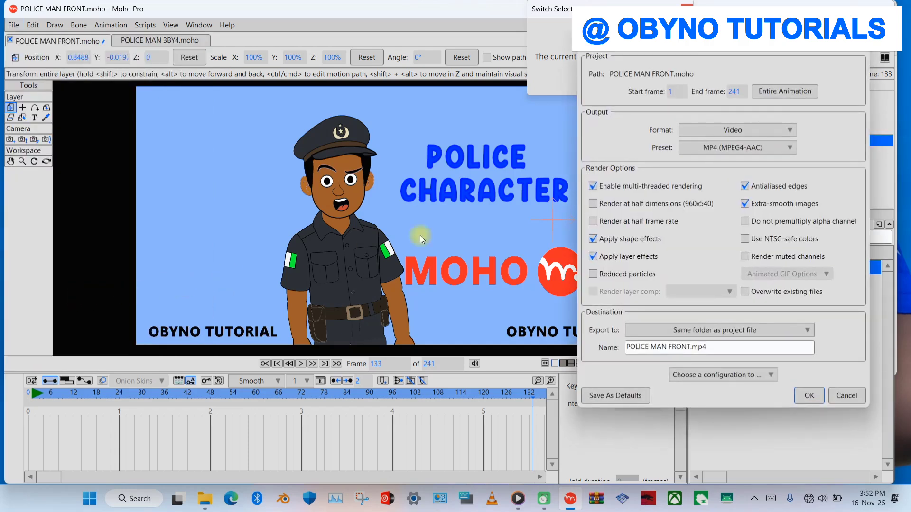
left_click_drag(686, 45, 708, 60)
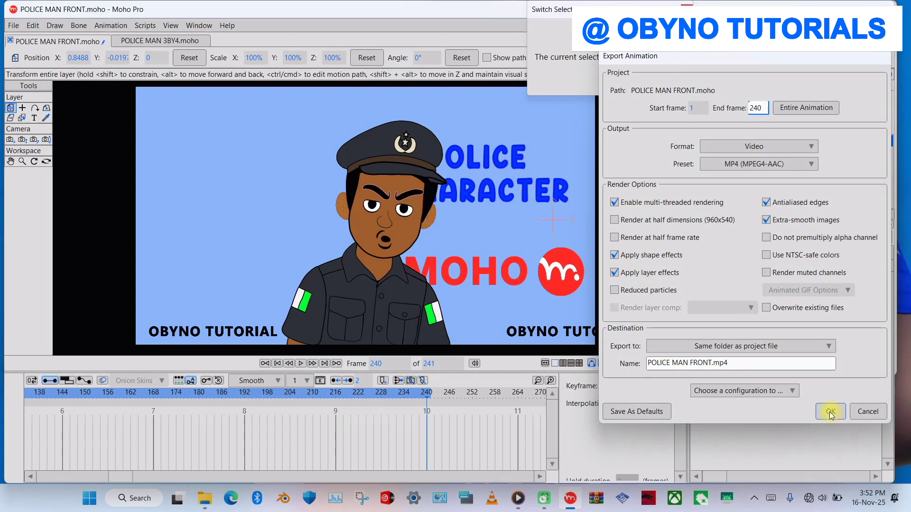
left_click(830, 412)
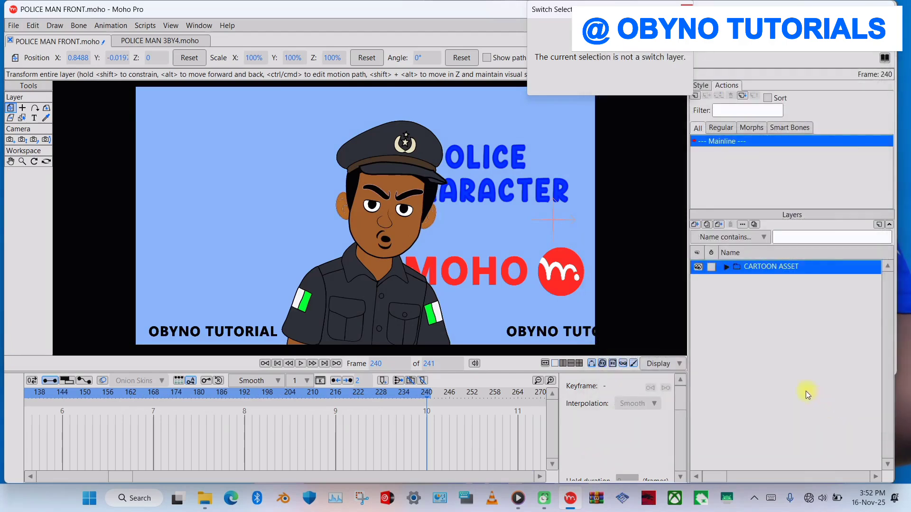